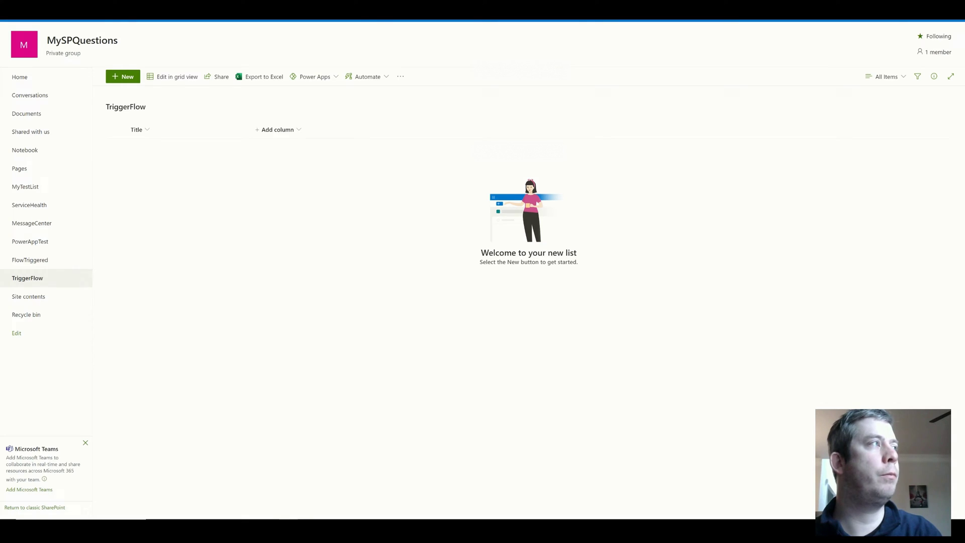
- Check which lists the flow's trigger and Create item step use, then return to TriggerFlow
key("alt+Tab")
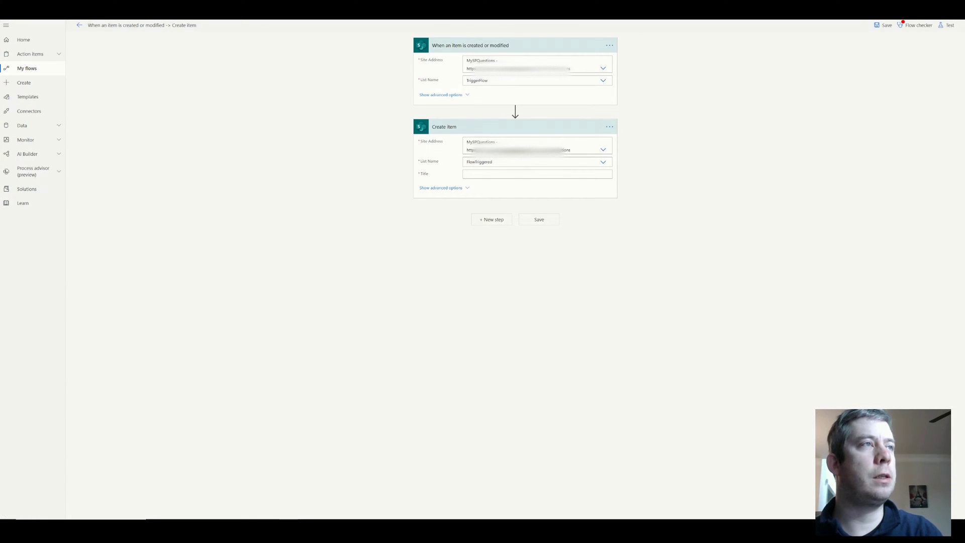
left_click(533, 81)
left_click(308, 141)
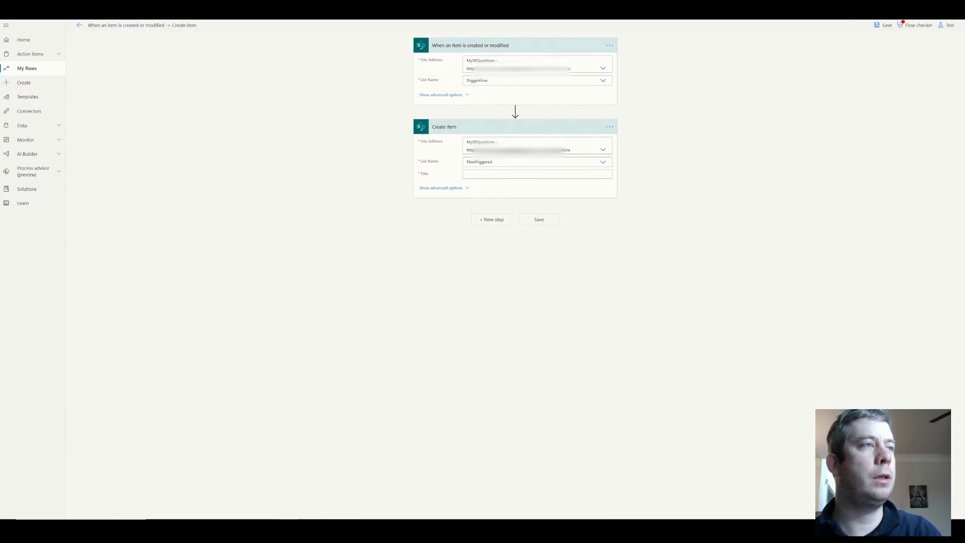
left_click(533, 162)
left_click(416, 147)
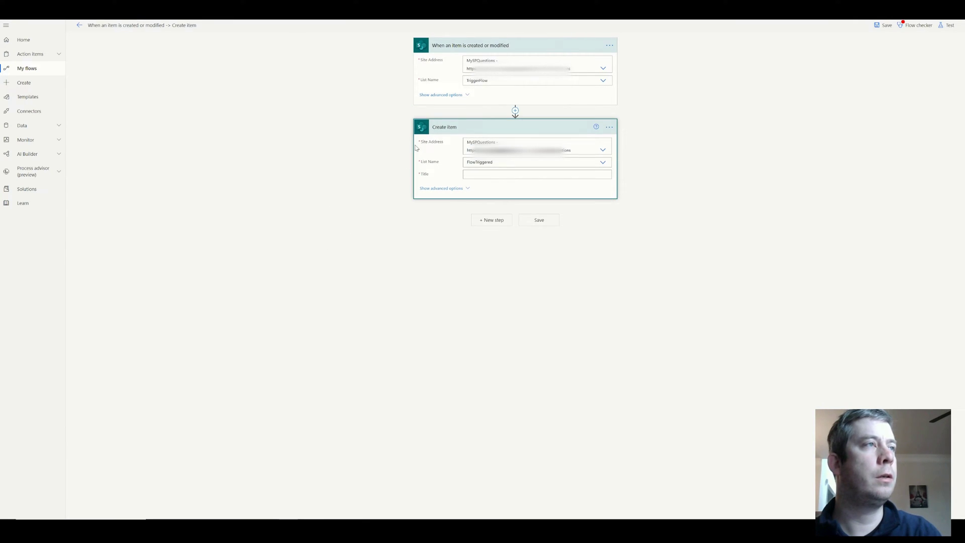
key("alt+Tab")
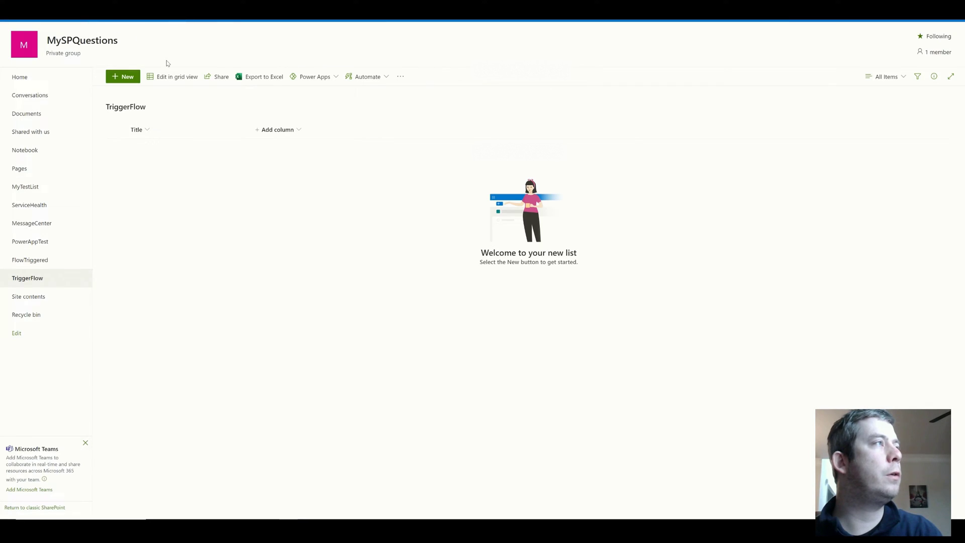
- Open the TriggerFlow list settings and begin creating a new column
left_click(916, 10)
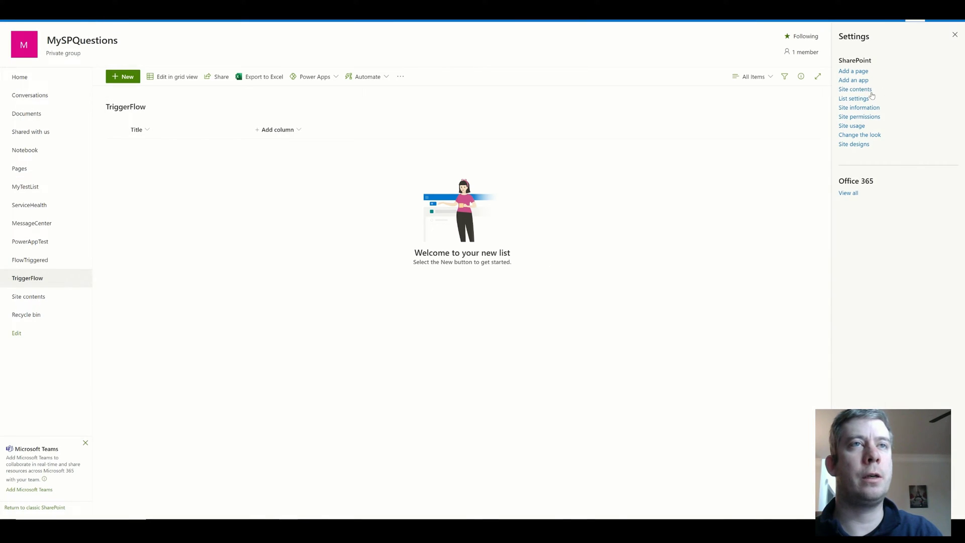
left_click(865, 100)
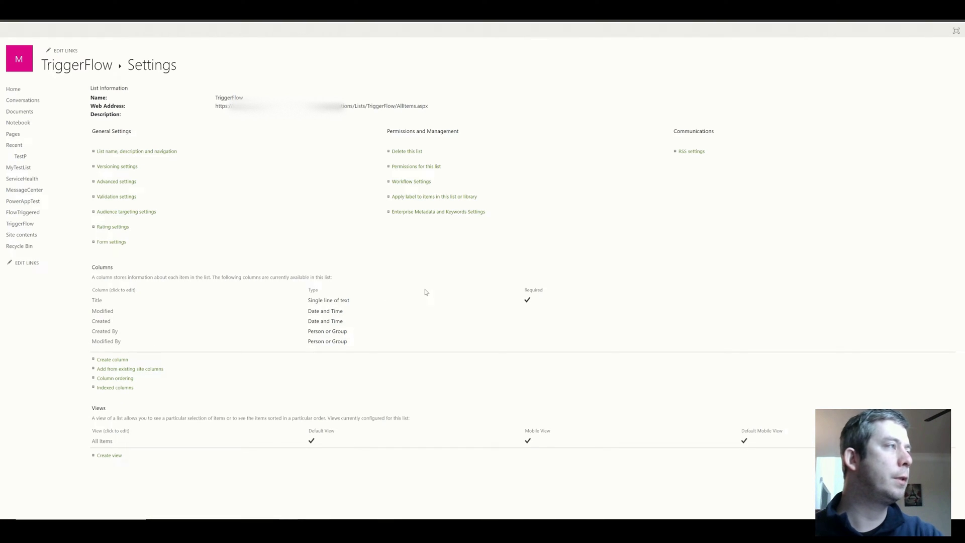
left_click(112, 360)
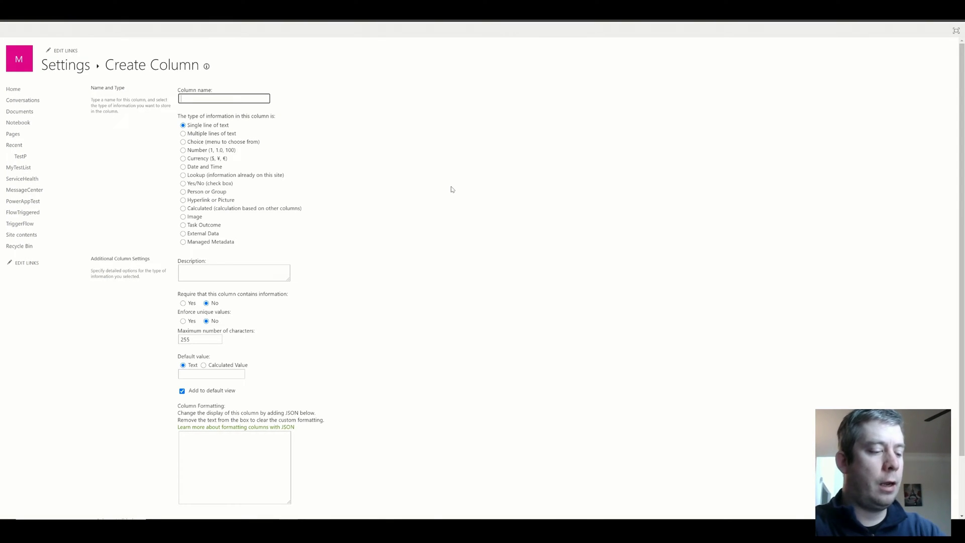
- Create a 'State Required' Choice column with choices NC, CA, NY and WA
left_click(193, 144)
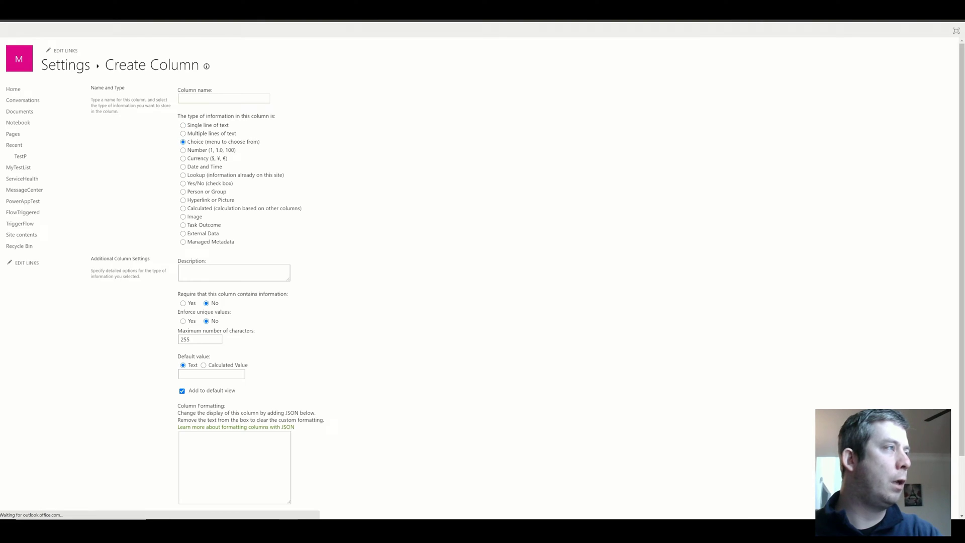
key("shift+Tab")
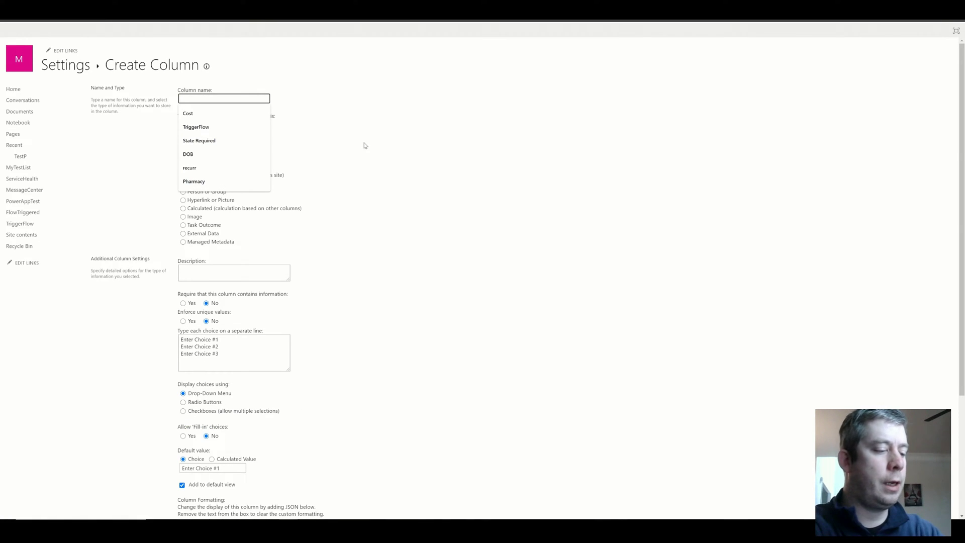
type("State Required")
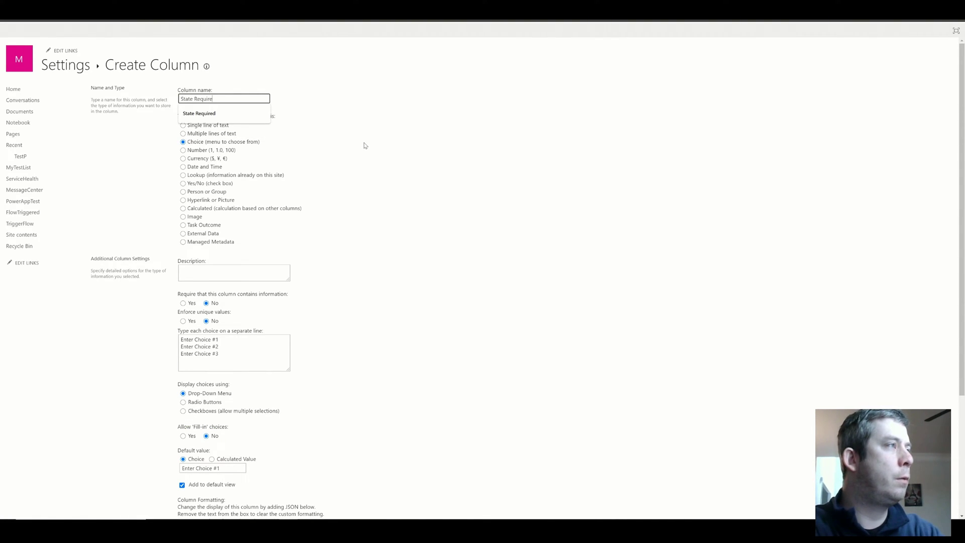
key("Tab")
key("Tab")
key("Tab")
key("Tab")
key("Tab")
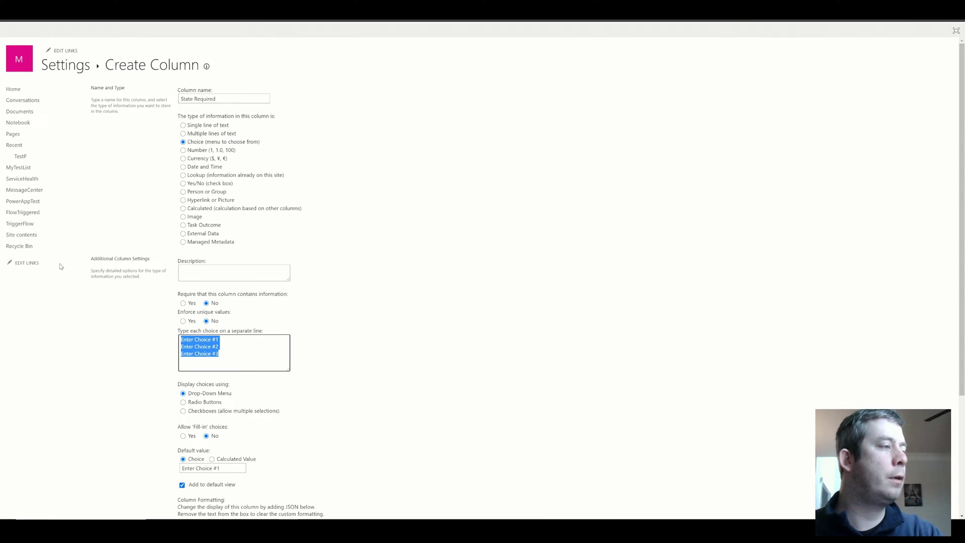
type("NC CA ")
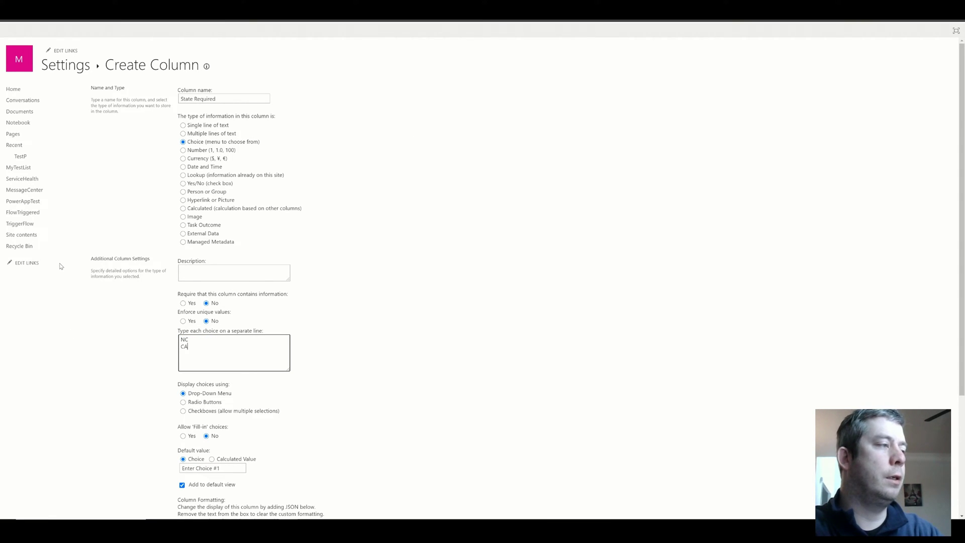
type("NY")
key("Return")
type("WA")
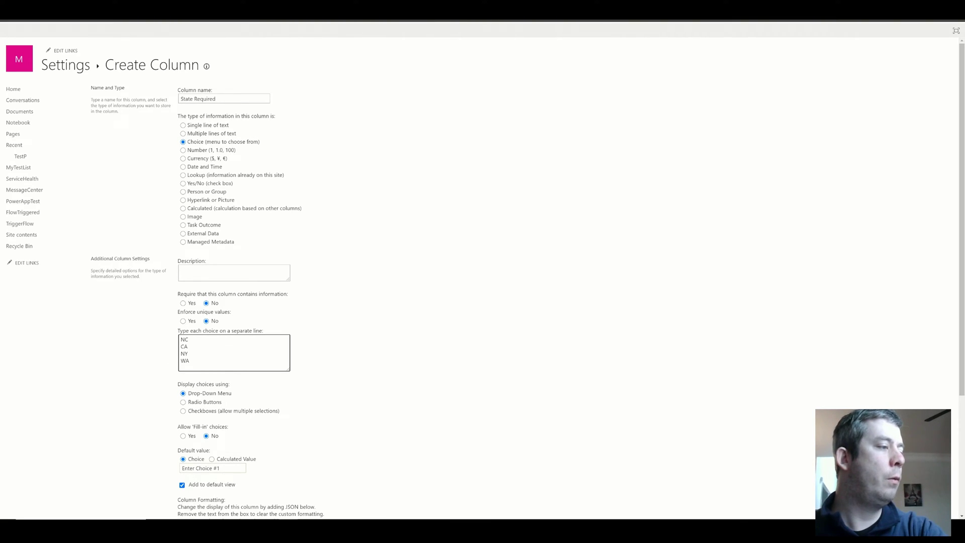
key("Tab")
key("Tab")
key("Tab")
key("Tab")
scroll(549, 364, "down", 3)
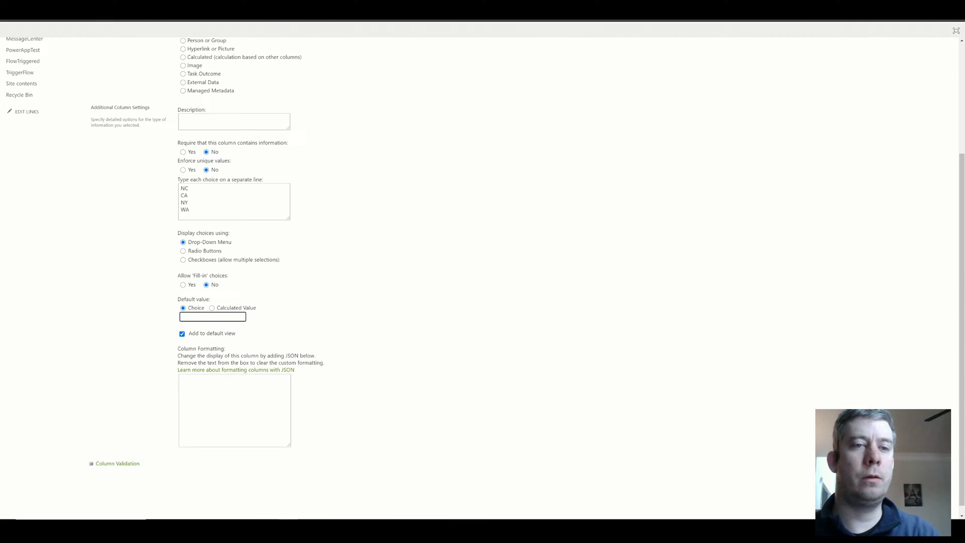
key("Return")
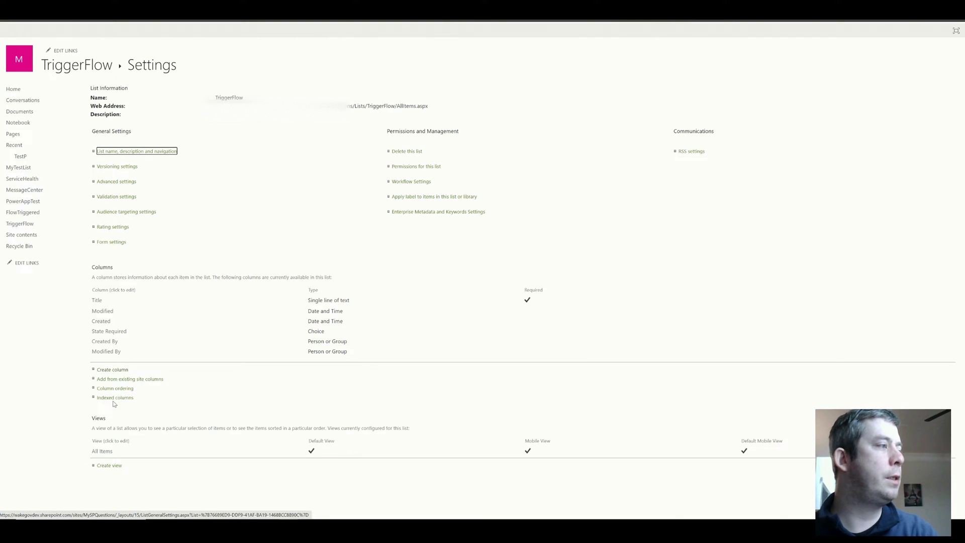
- Add a 'Cost' column of type Currency to the TriggerFlow list
left_click(117, 372)
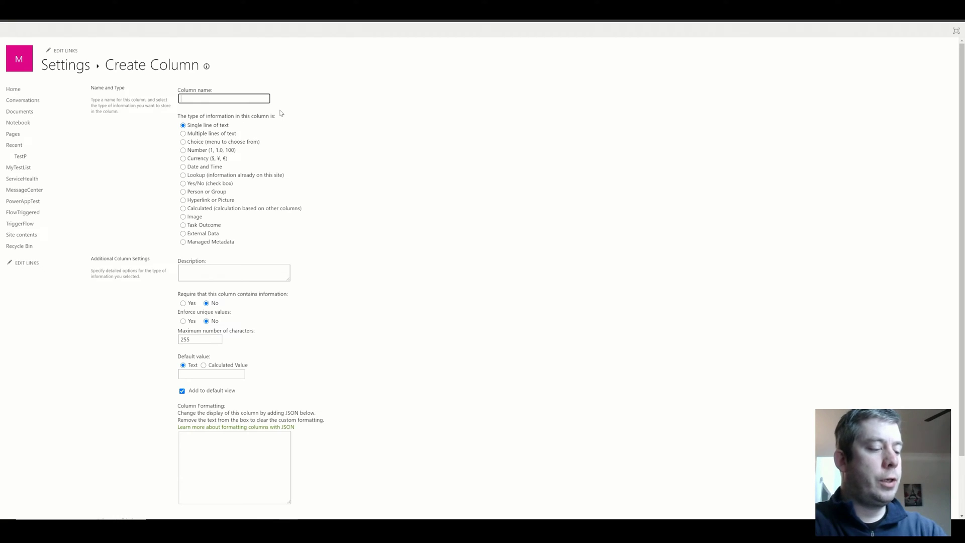
type("Cost")
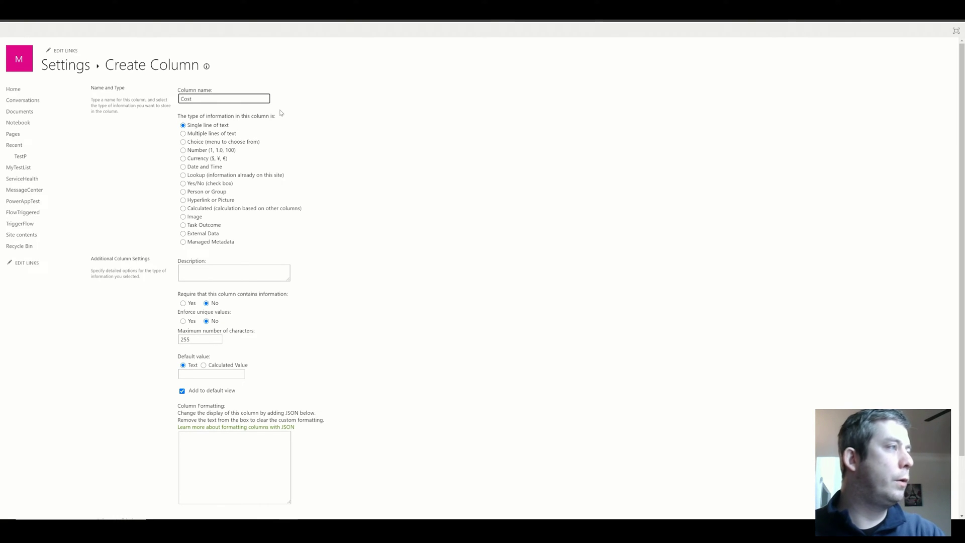
left_click(203, 150)
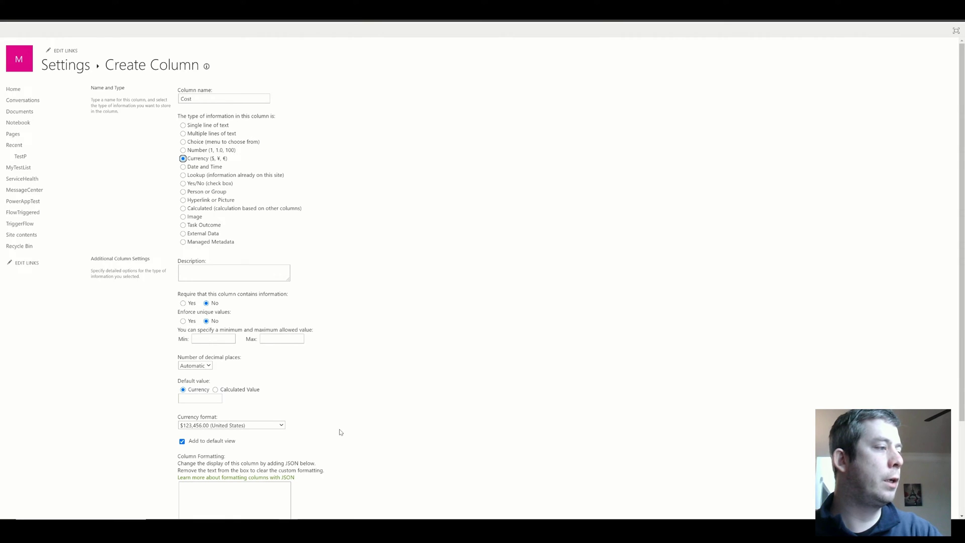
scroll(340, 432, "down", 3)
left_click(282, 503)
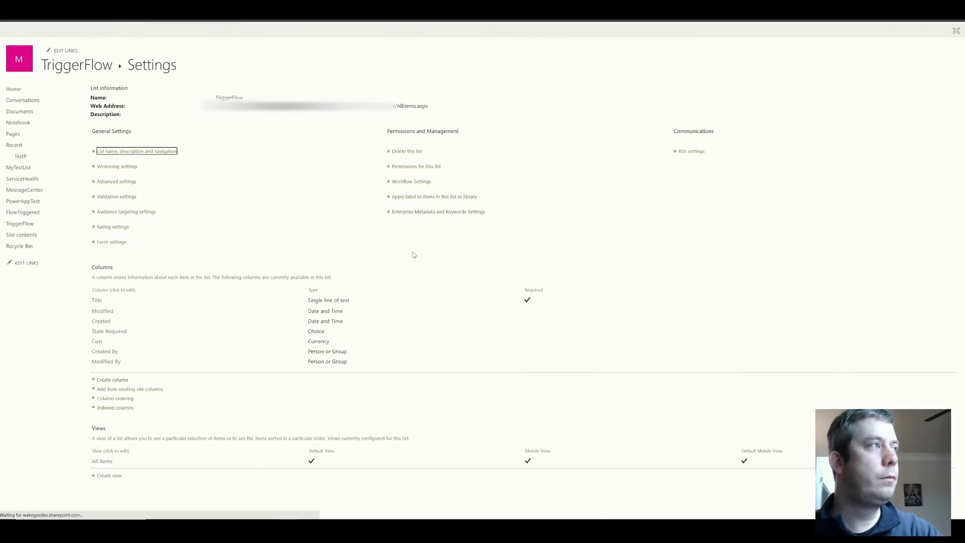
- Add a 'Trigger' Yes/No column with default value No
left_click(113, 380)
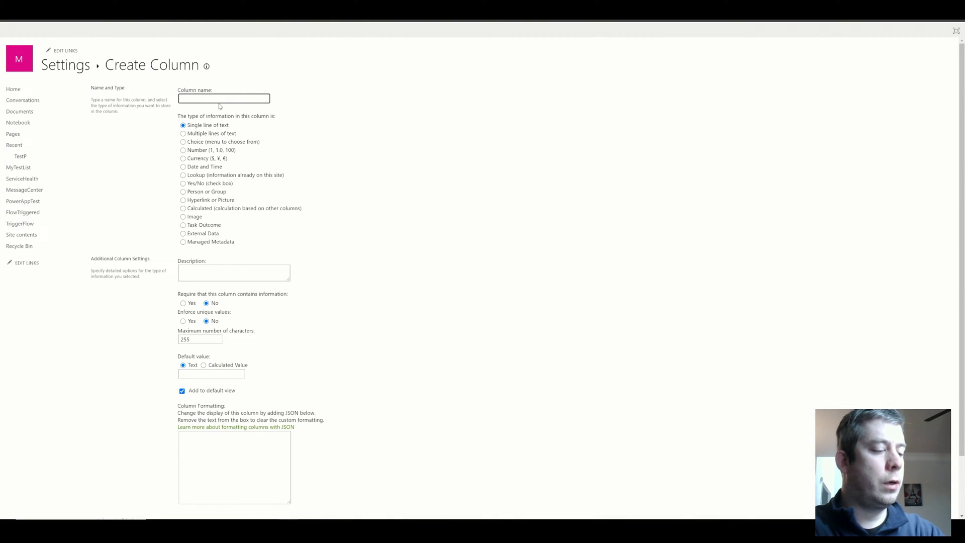
type("Trigger")
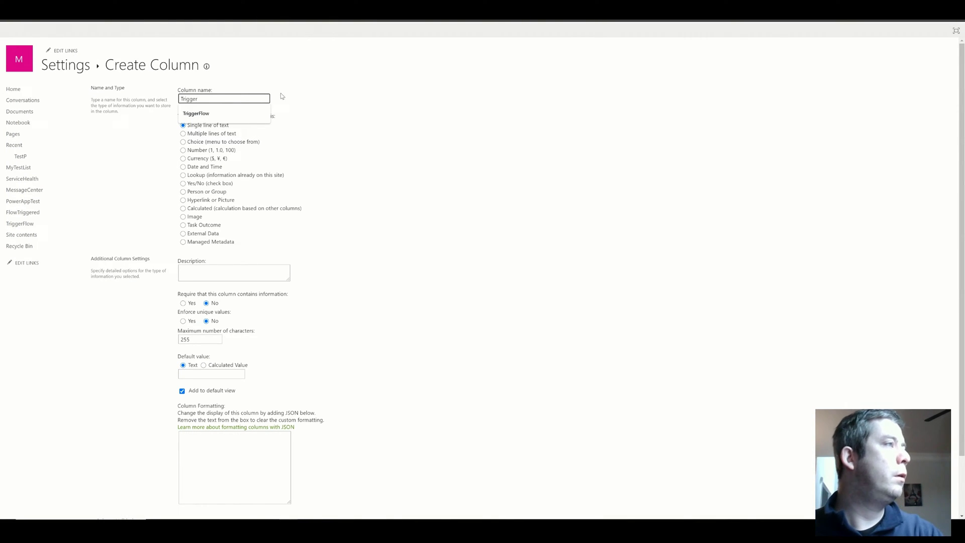
left_click(151, 191)
left_click(194, 183)
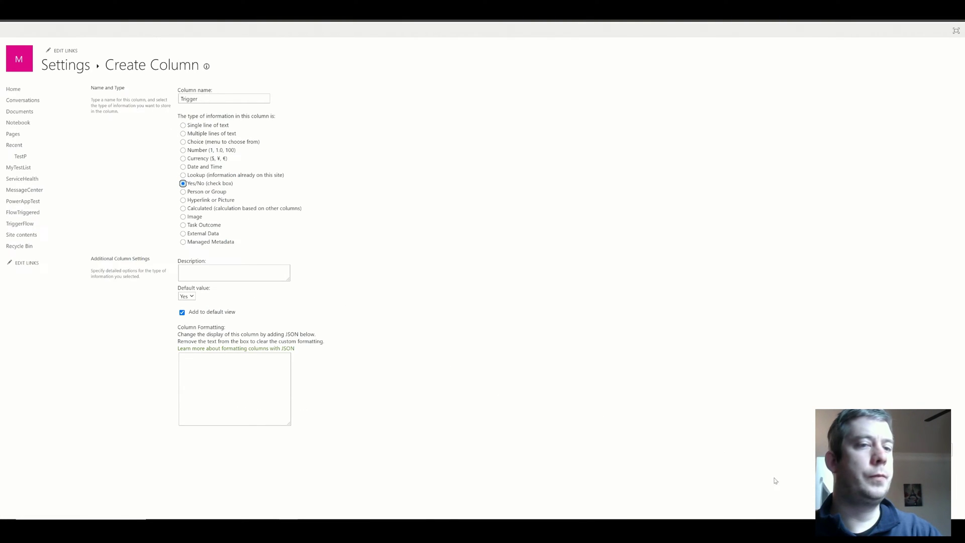
left_click(191, 297)
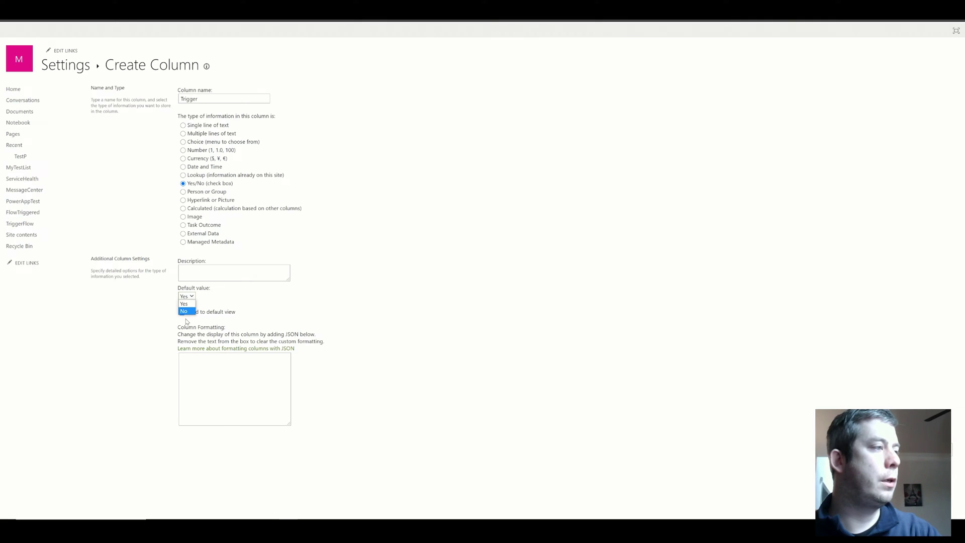
left_click(190, 312)
left_click(756, 425)
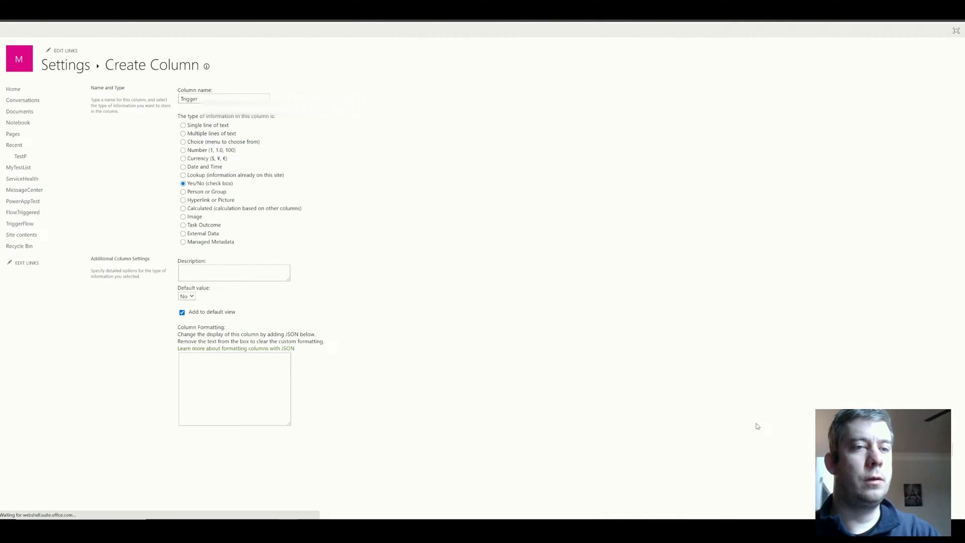
left_click(76, 69)
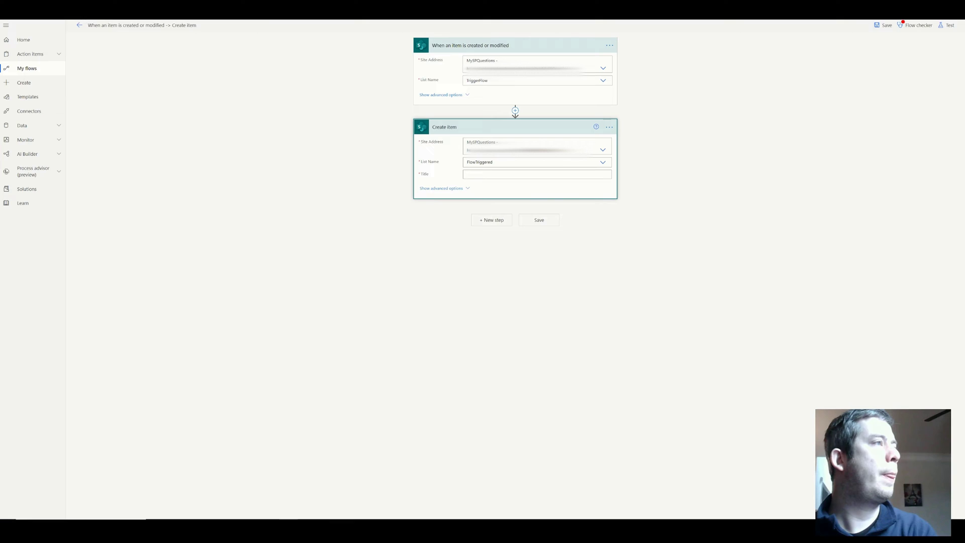
- Delete the existing expression from the trigger's Trigger Conditions setting
left_click(612, 45)
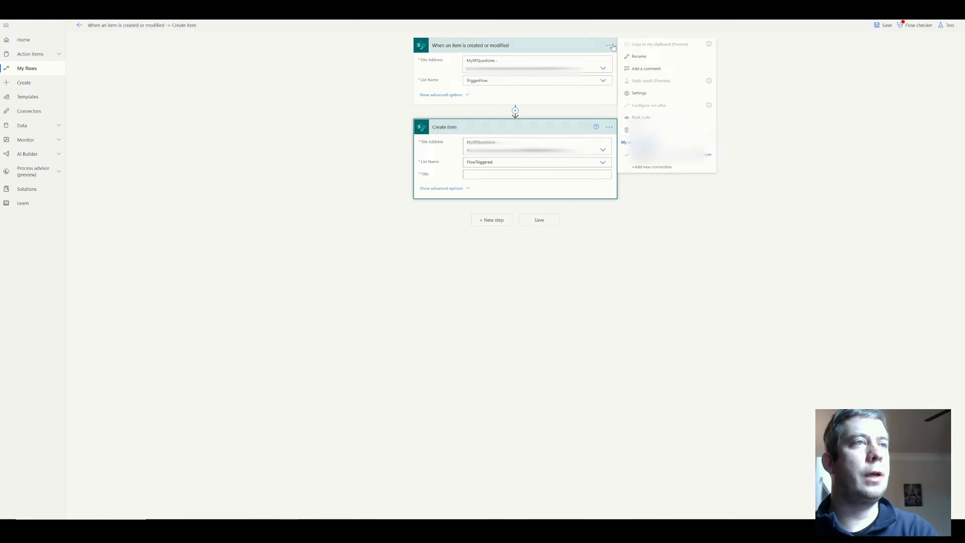
left_click(651, 95)
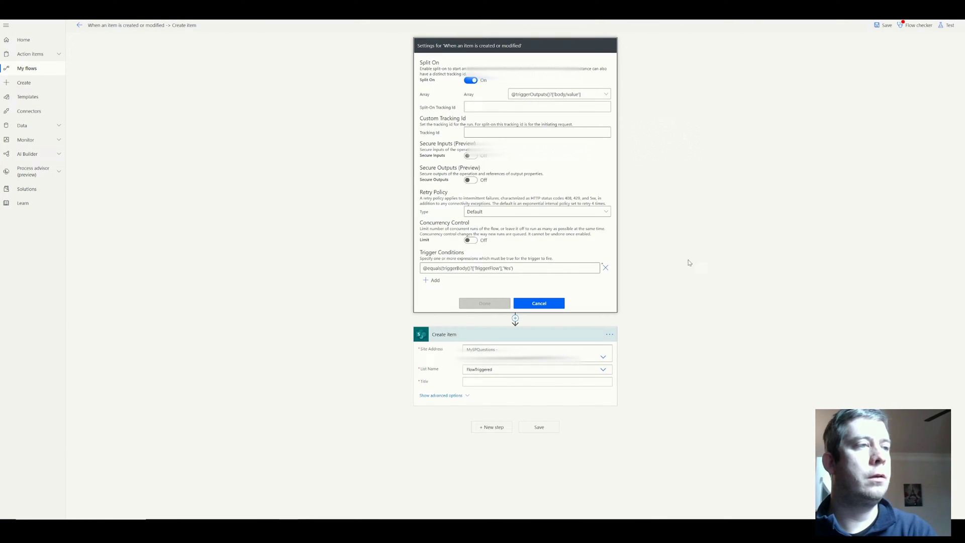
left_click_drag(514, 268, 295, 237)
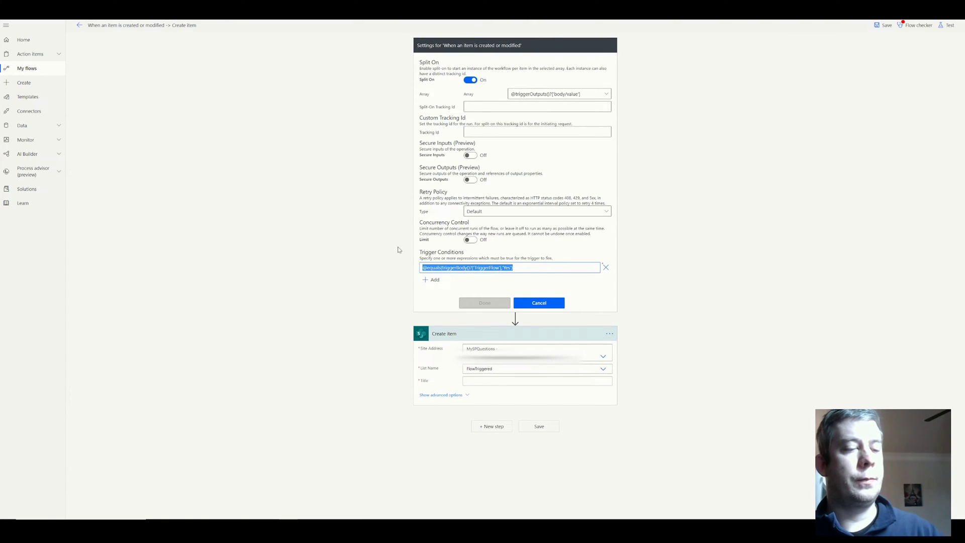
key("BackSpace")
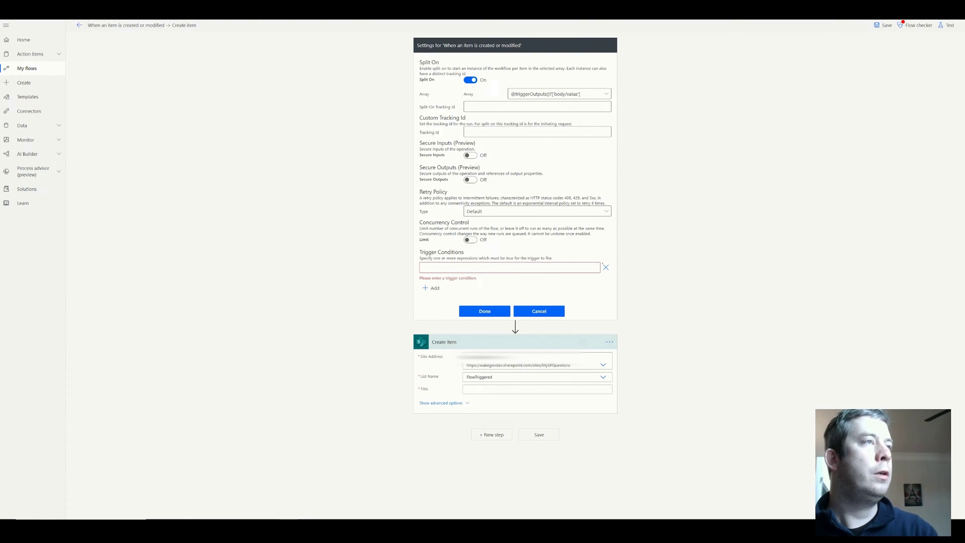
type("@")
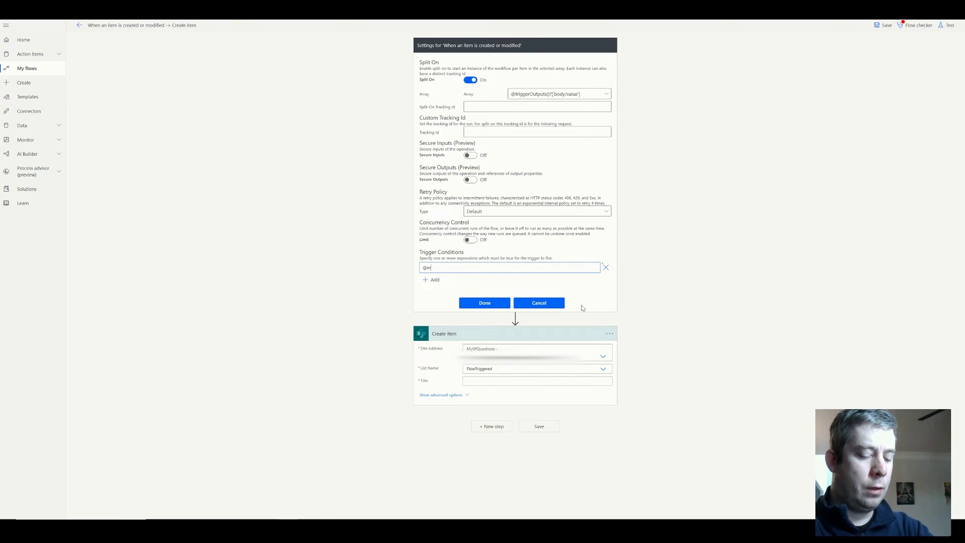
type("equals")
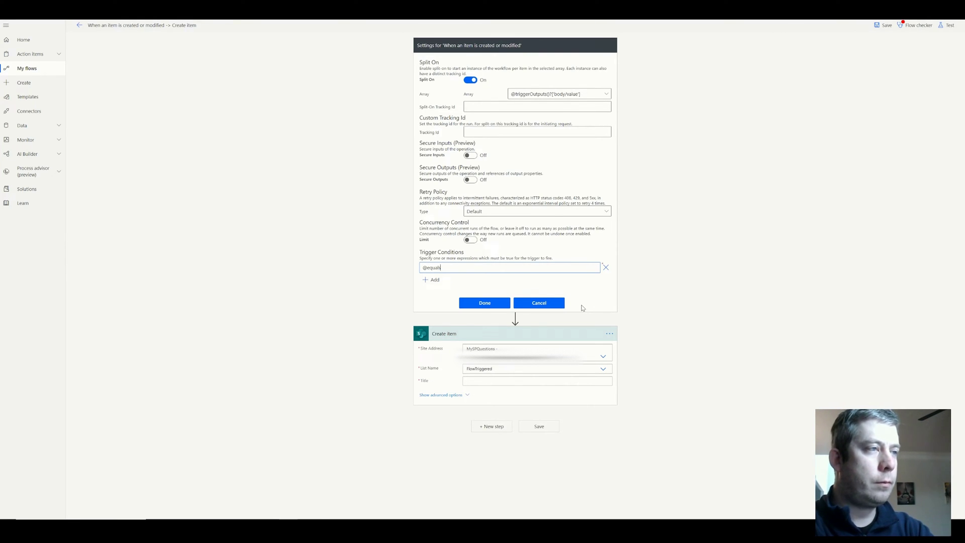
type("(triggerBody()?['Stat")
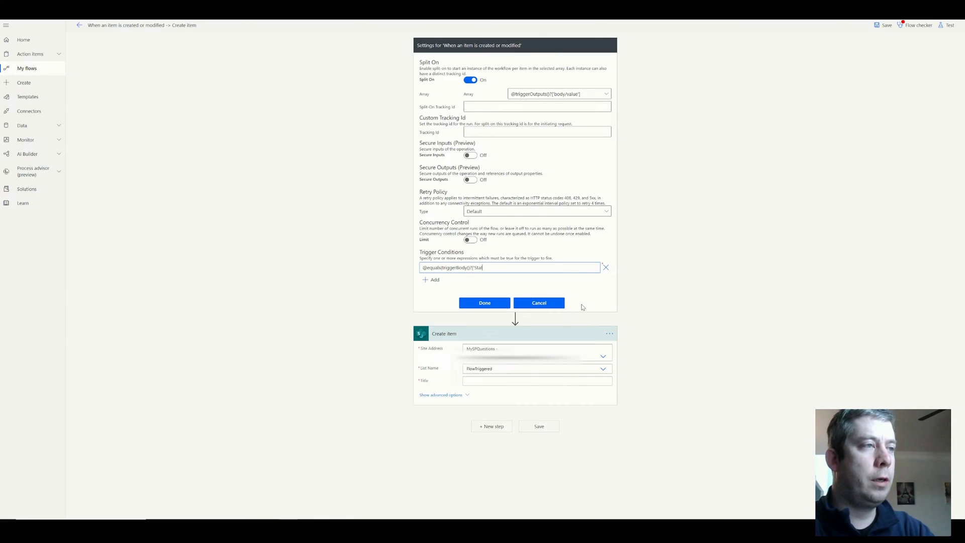
type("uired")
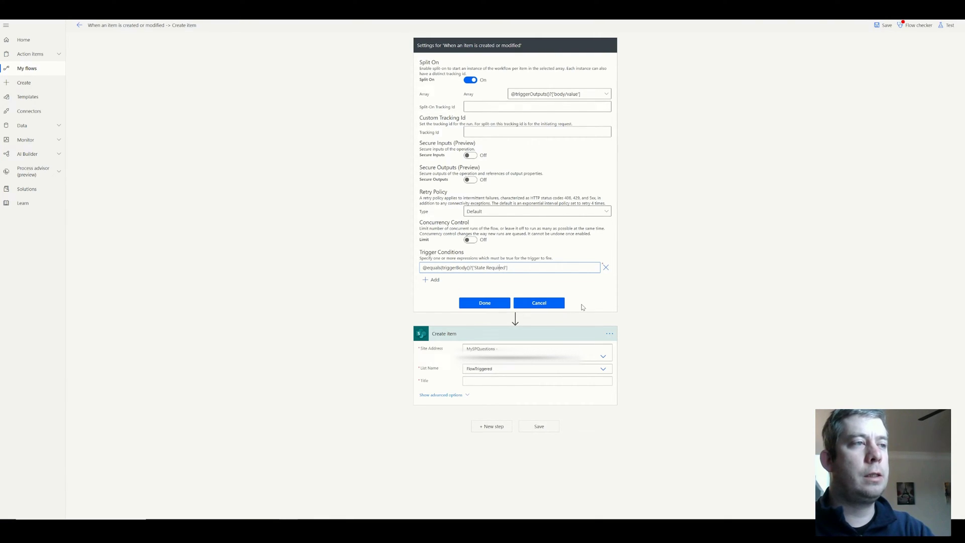
key("BackSpace")
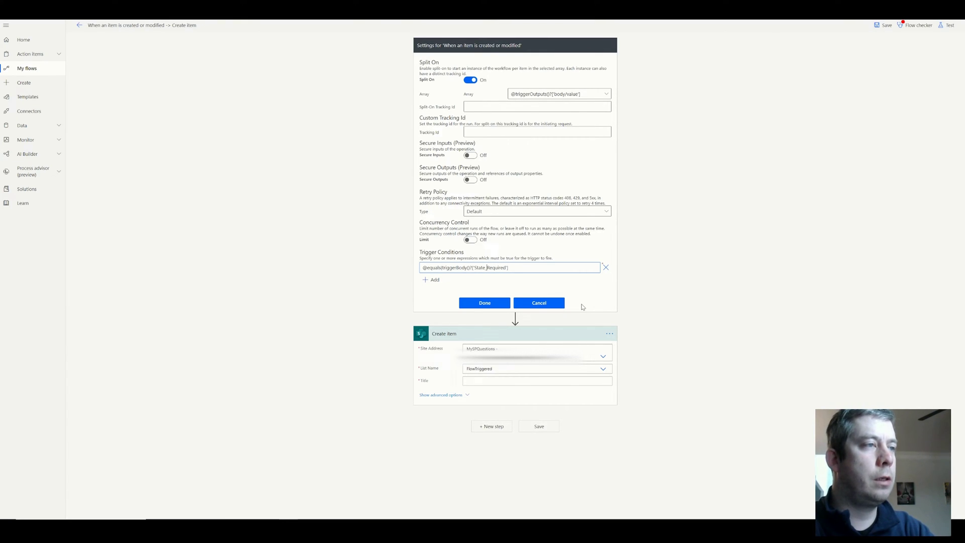
key("BackSpace")
type("_x0020_")
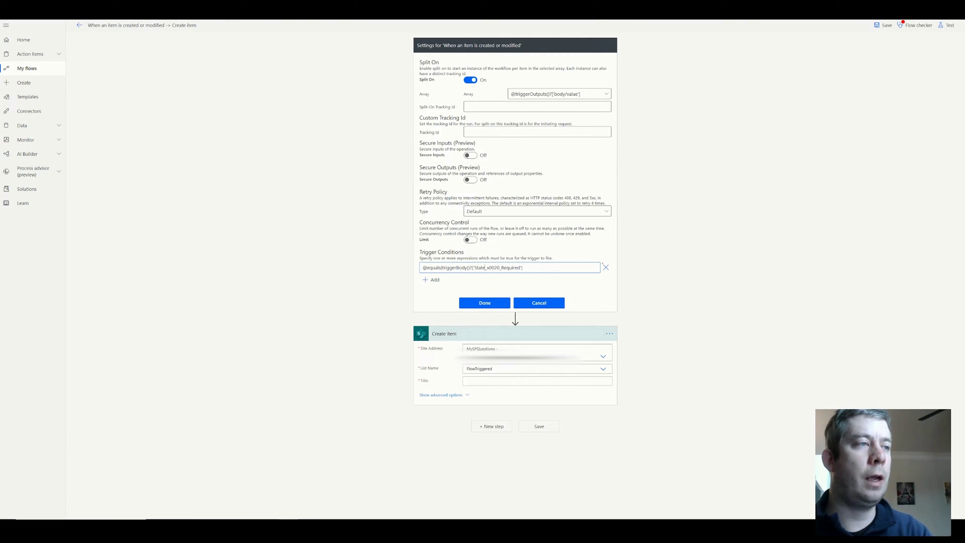
left_click_drag(486, 268, 498, 268)
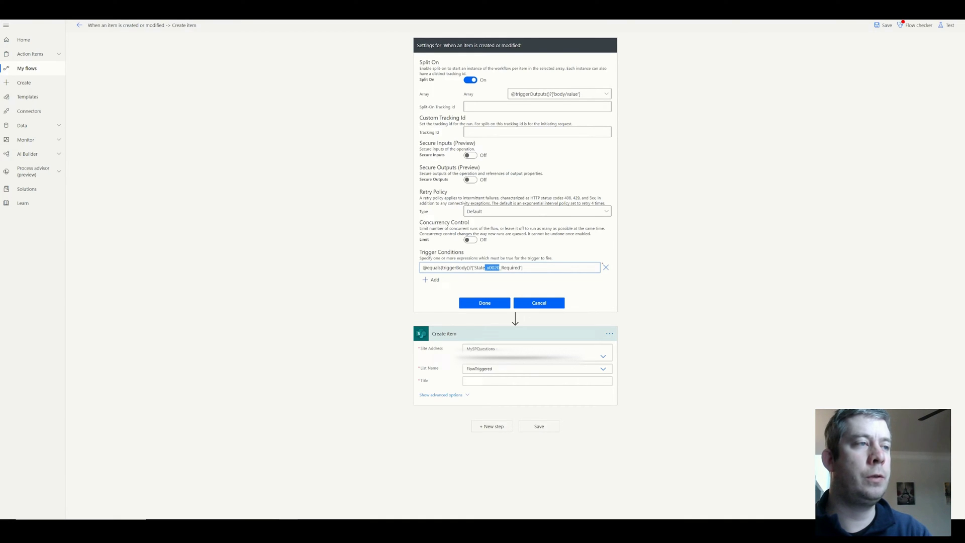
type("_x0020_")
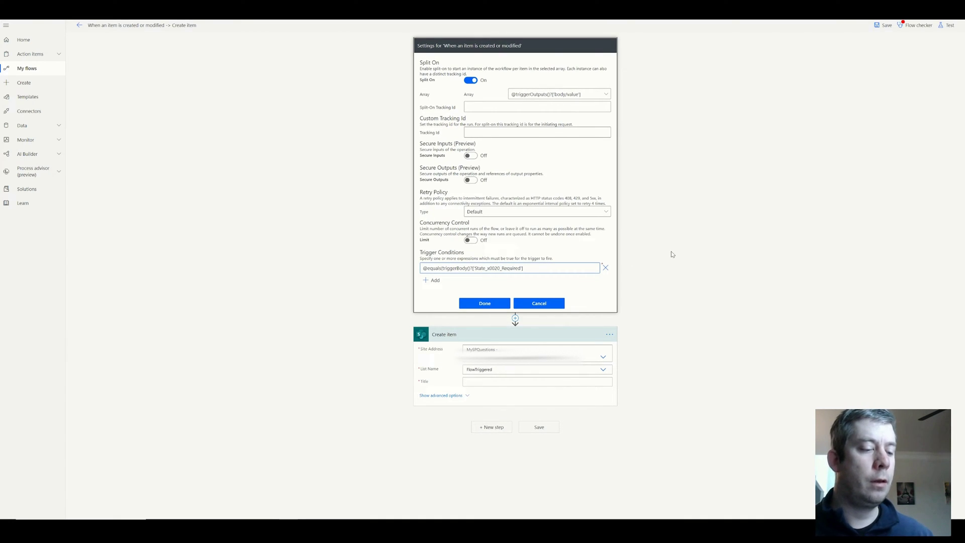
type("[")
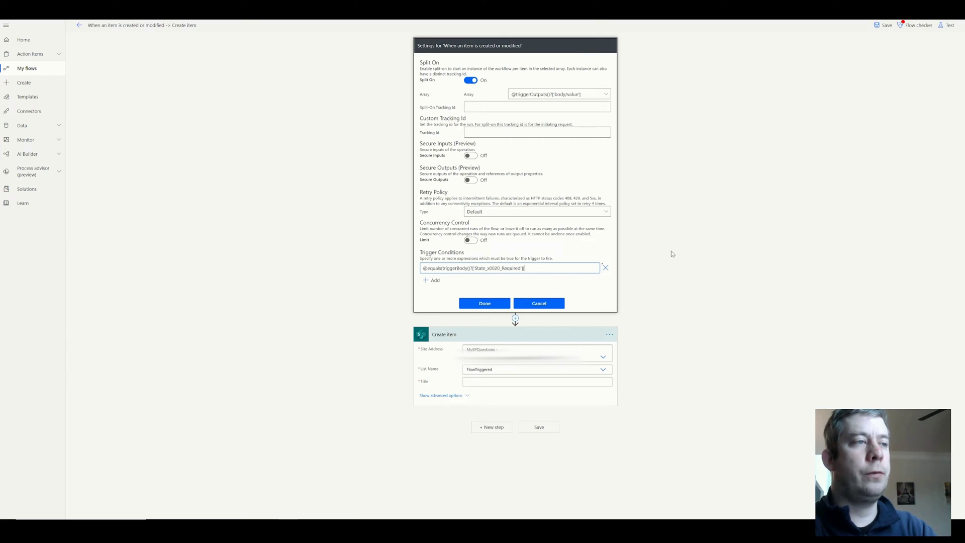
type("'")
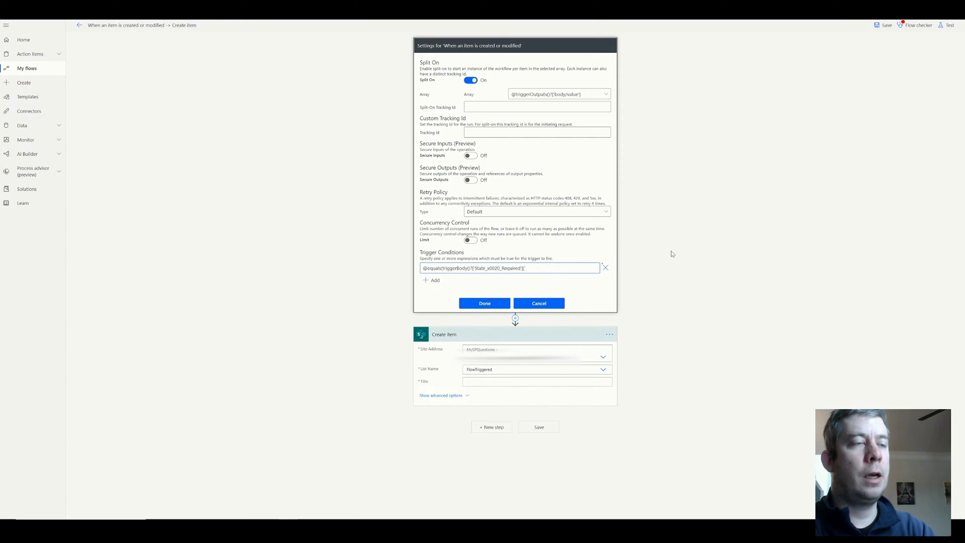
type("Value'],")
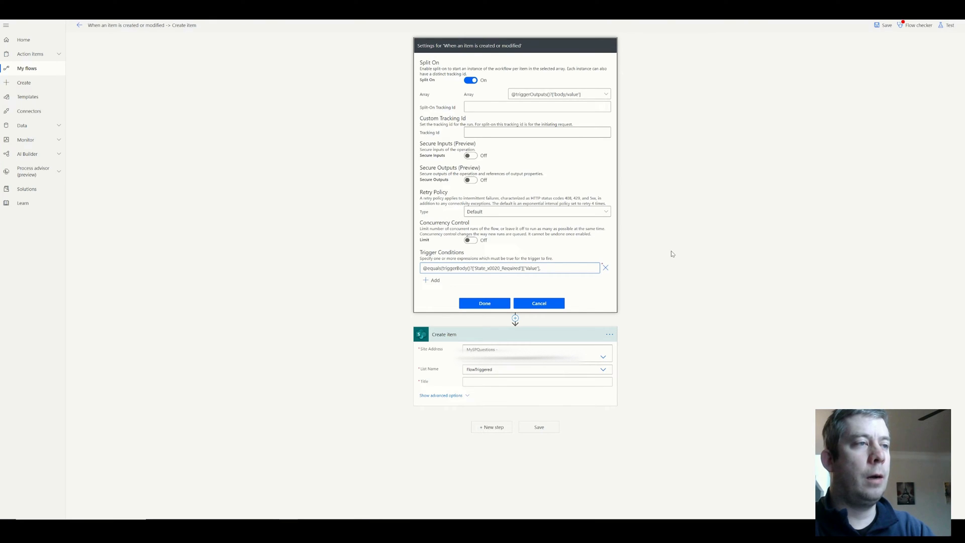
type("'NO")
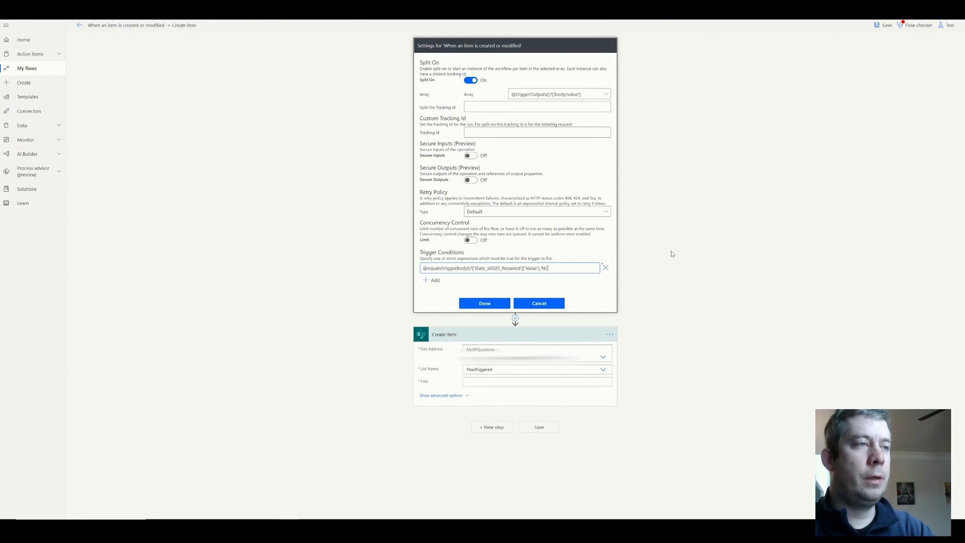
type("')")
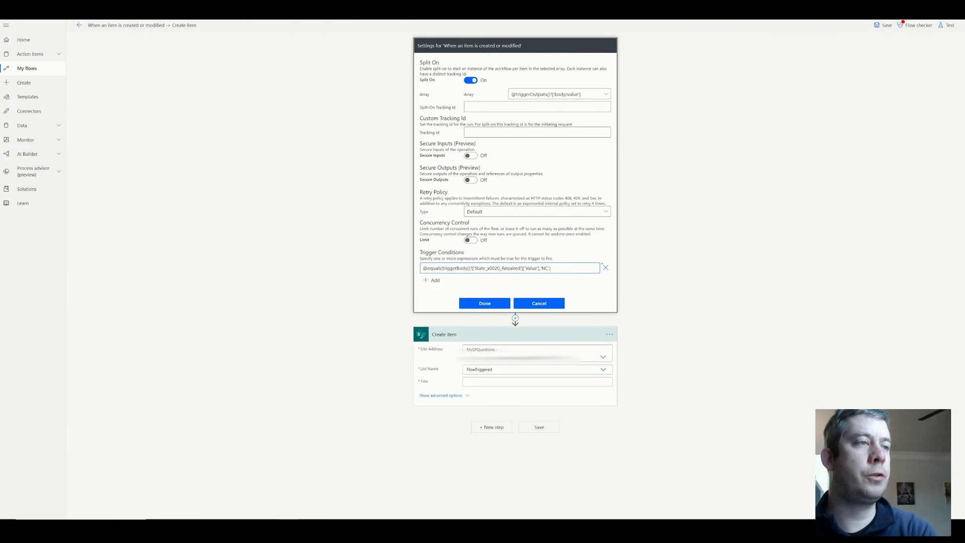
left_click_drag(552, 268, 421, 272)
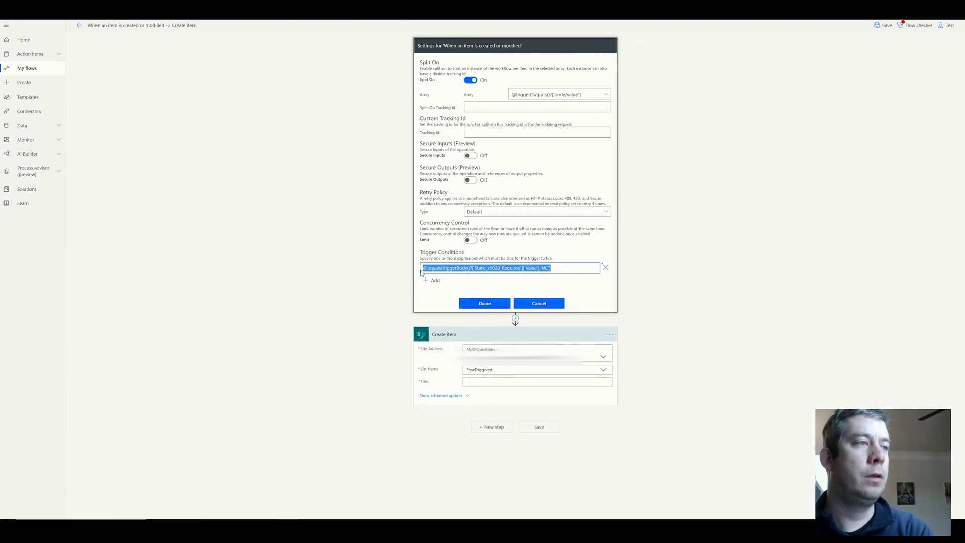
left_click(483, 305)
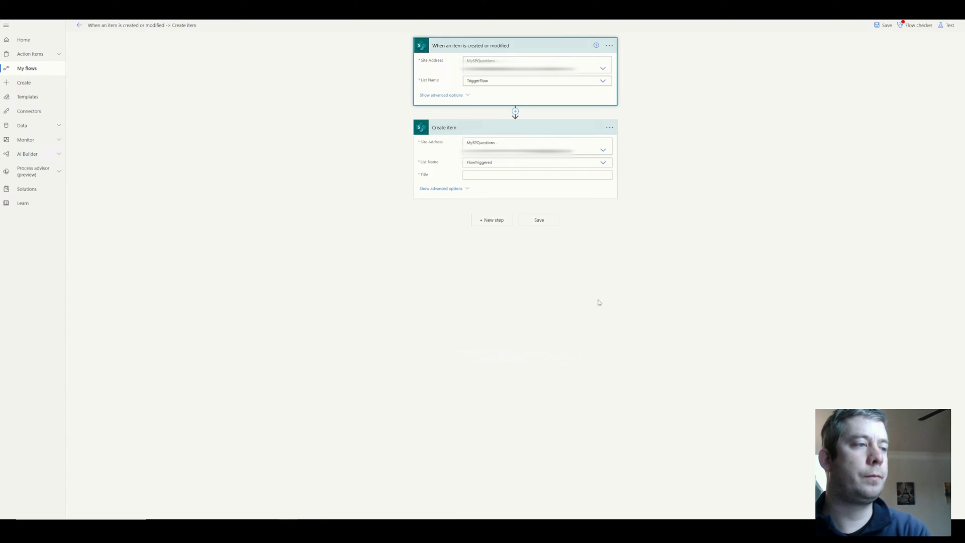
- Fill Create item's Title with the triggering item's Title dynamic content
left_click(537, 175)
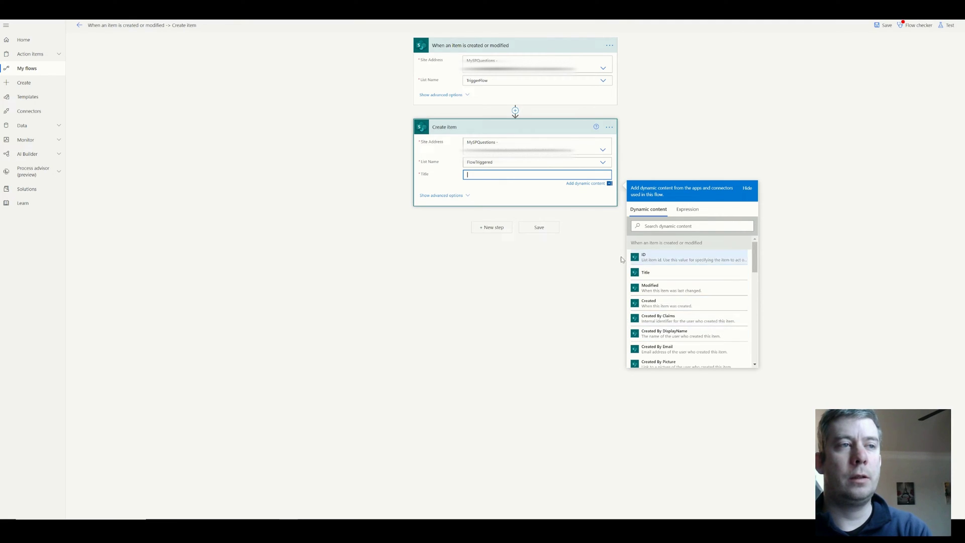
left_click(655, 274)
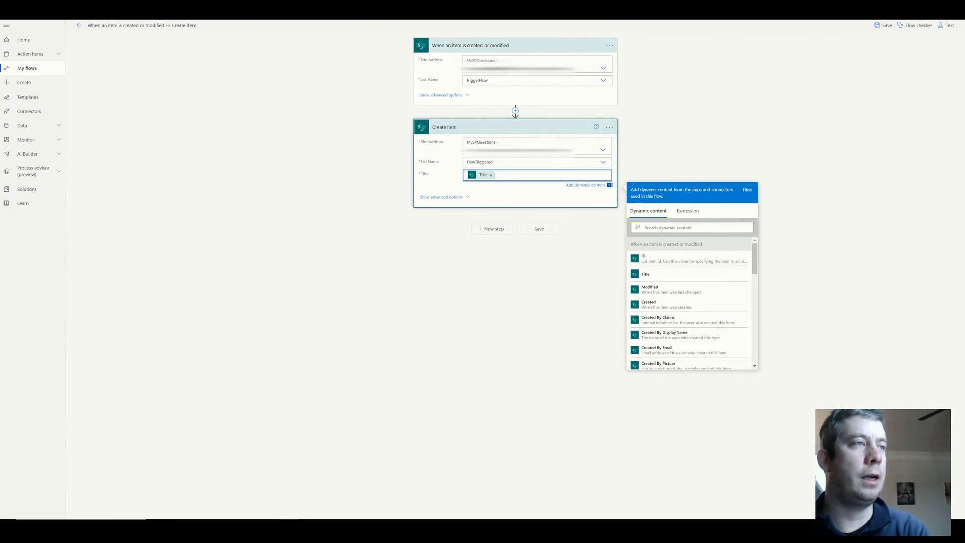
left_click(547, 289)
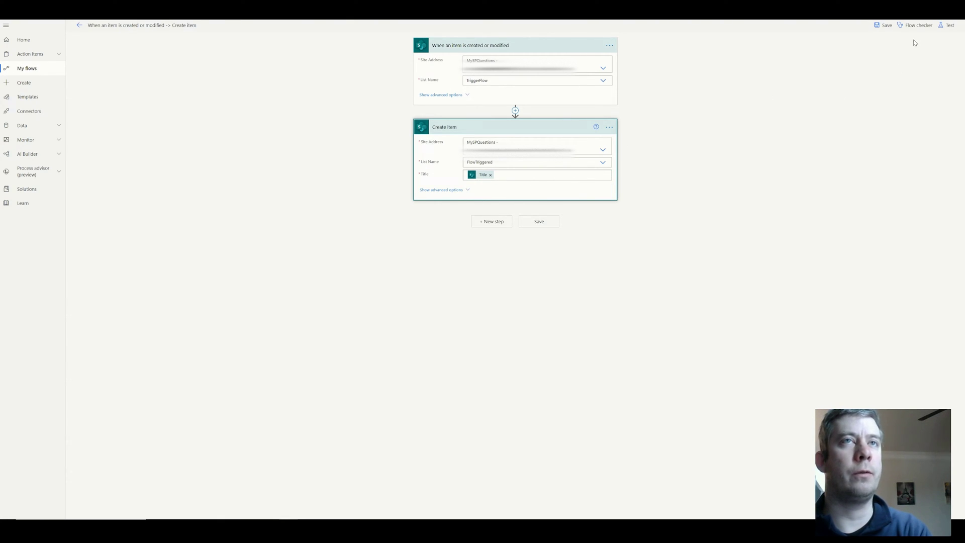
- Save the flow, start a manual test, and go back to SharePoint
left_click(946, 26)
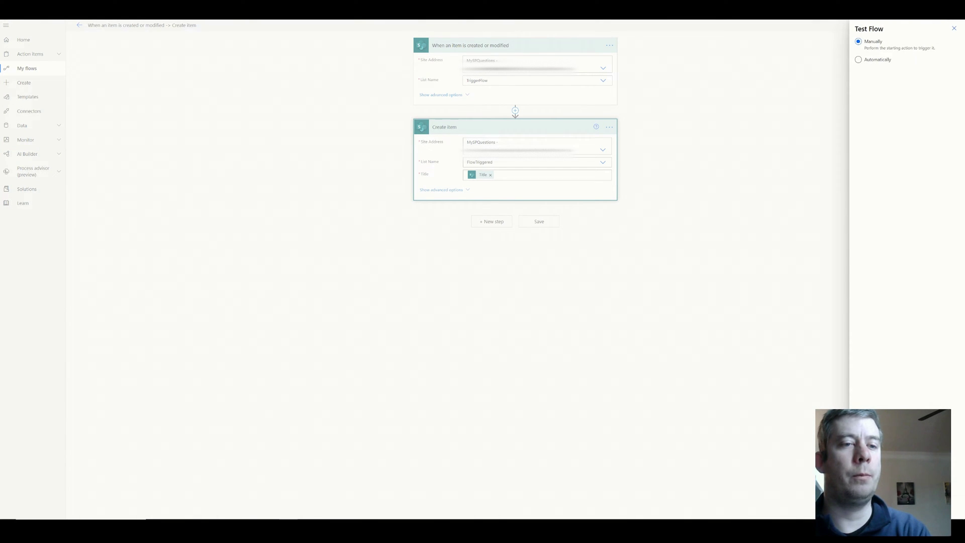
left_click(864, 505)
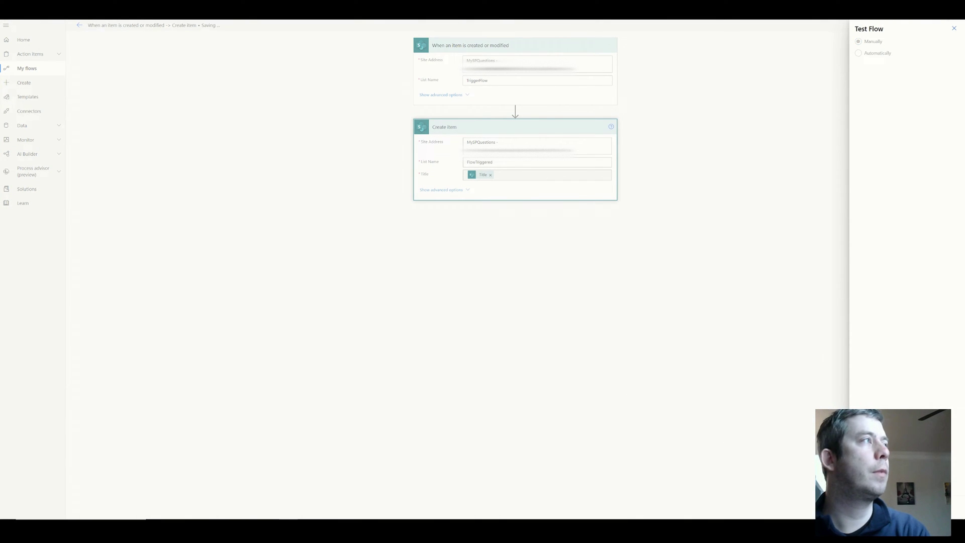
left_click(138, 10)
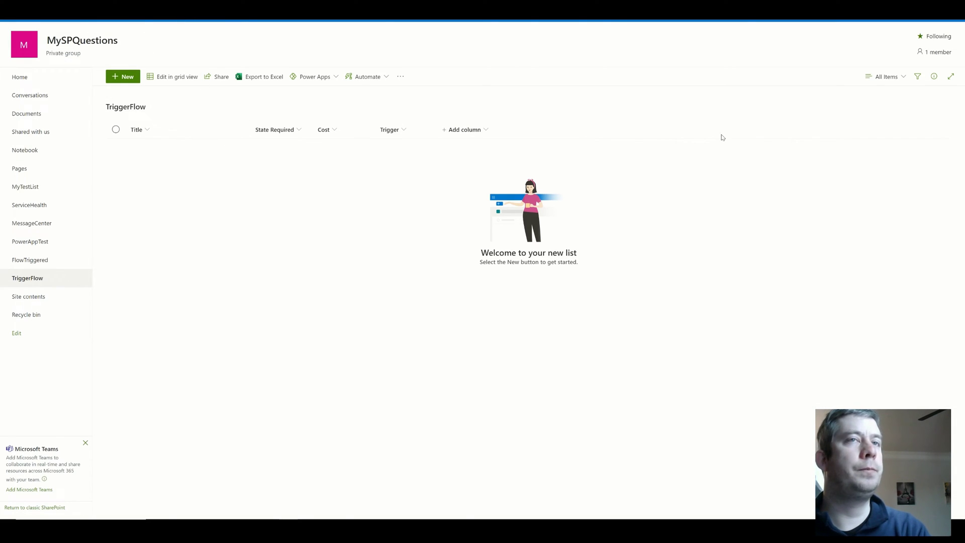
- Add TriggerFlow items FirstTry (State Required NY) and SecondTry (State Required NC)
left_click(123, 76)
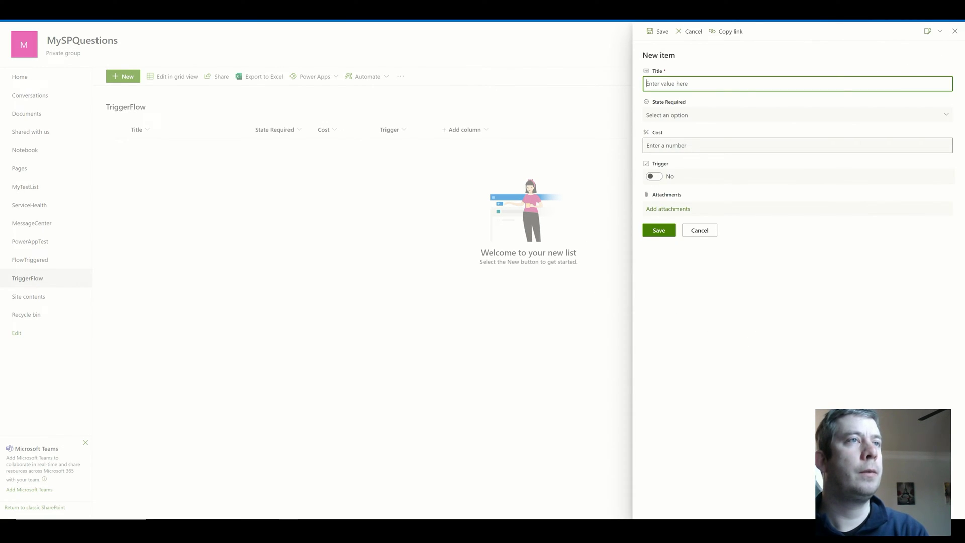
type("Firs")
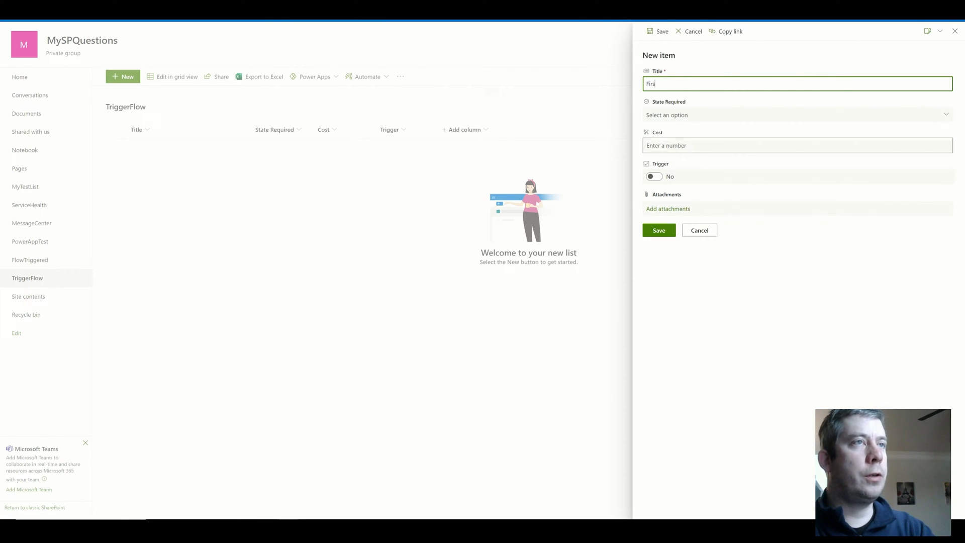
type("tTry")
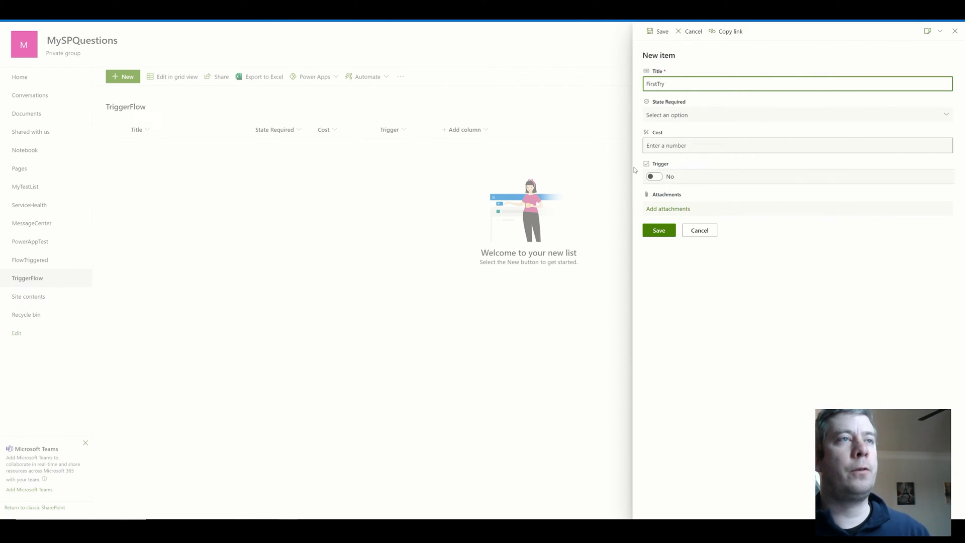
left_click(717, 112)
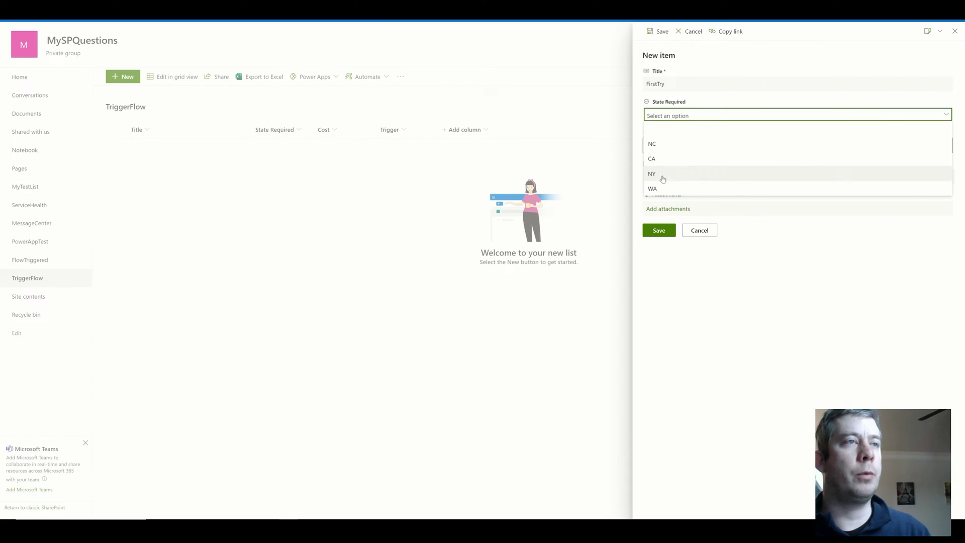
left_click(663, 174)
left_click(658, 235)
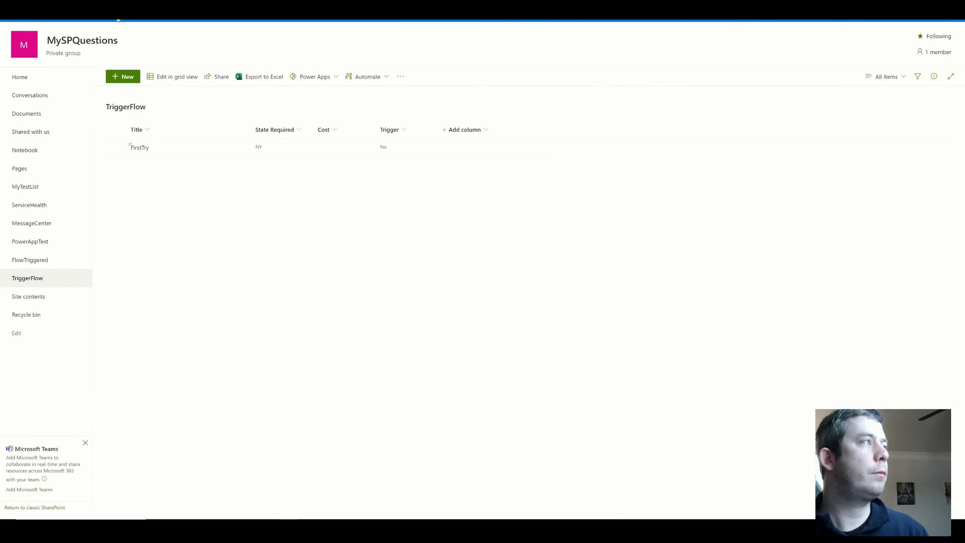
left_click(123, 77)
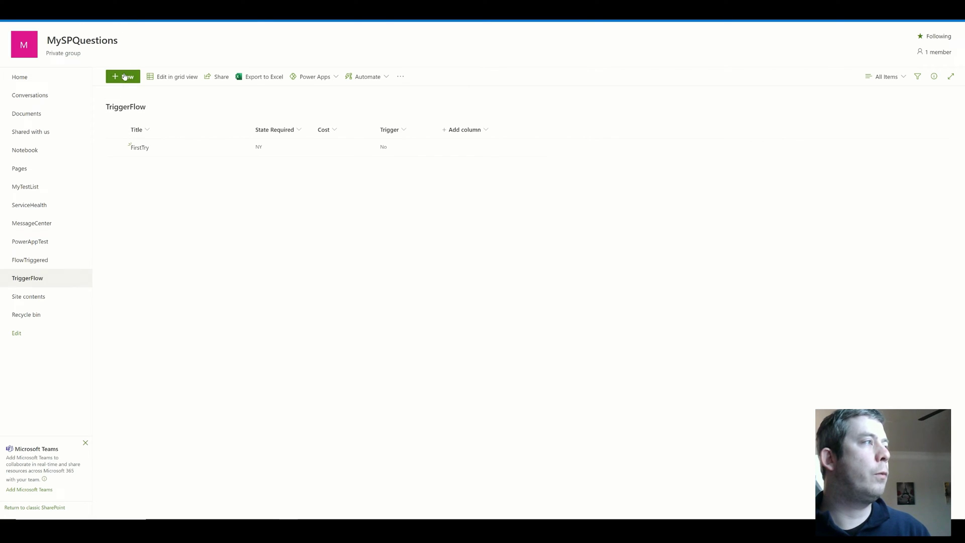
type("Seco")
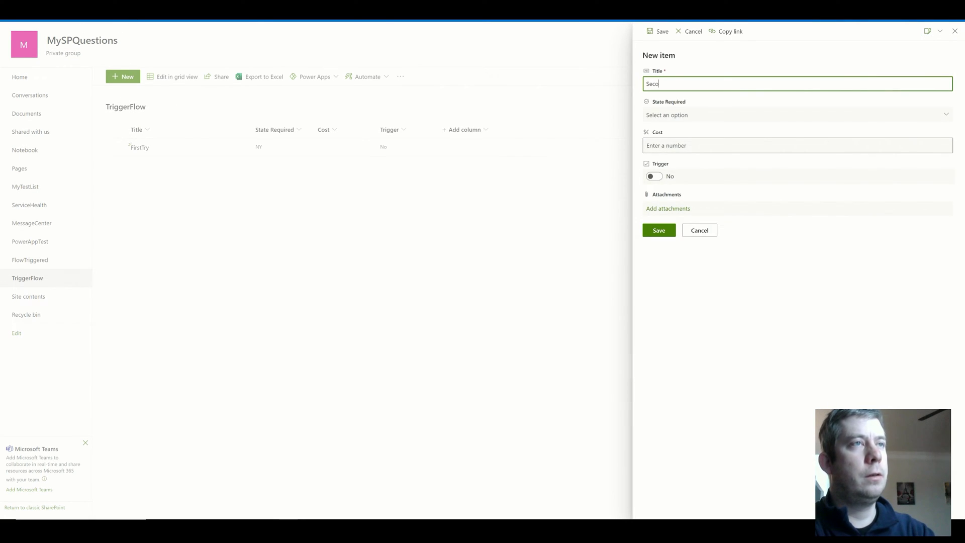
type("ndTry")
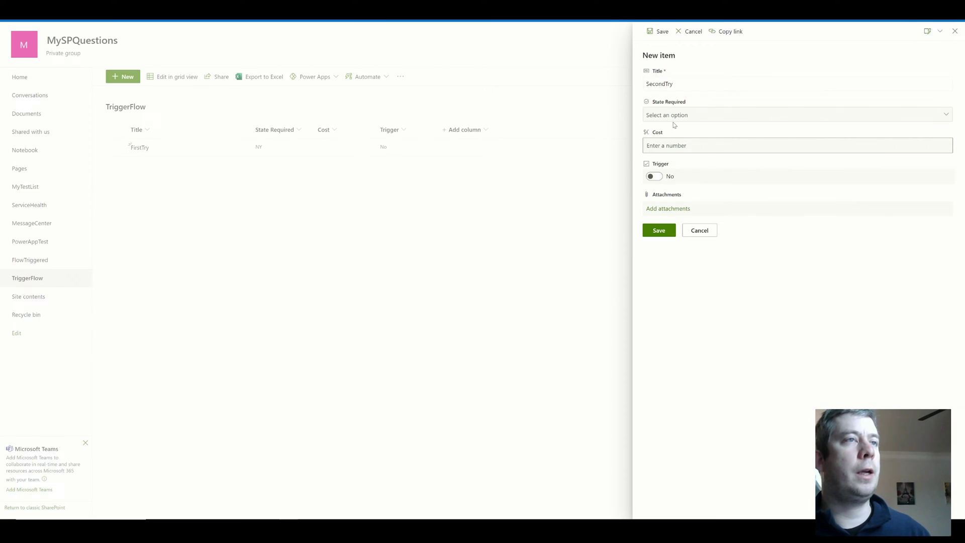
left_click(683, 115)
left_click(666, 144)
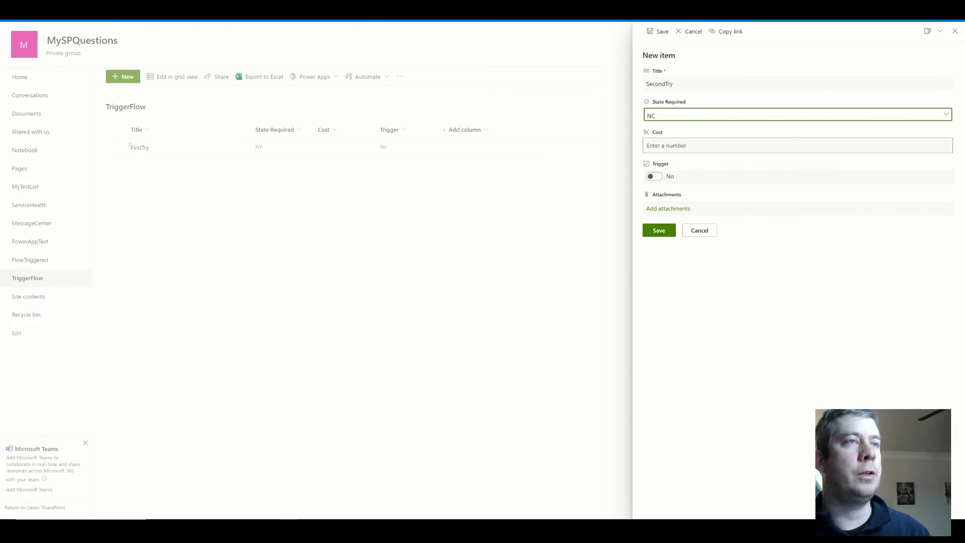
left_click(658, 230)
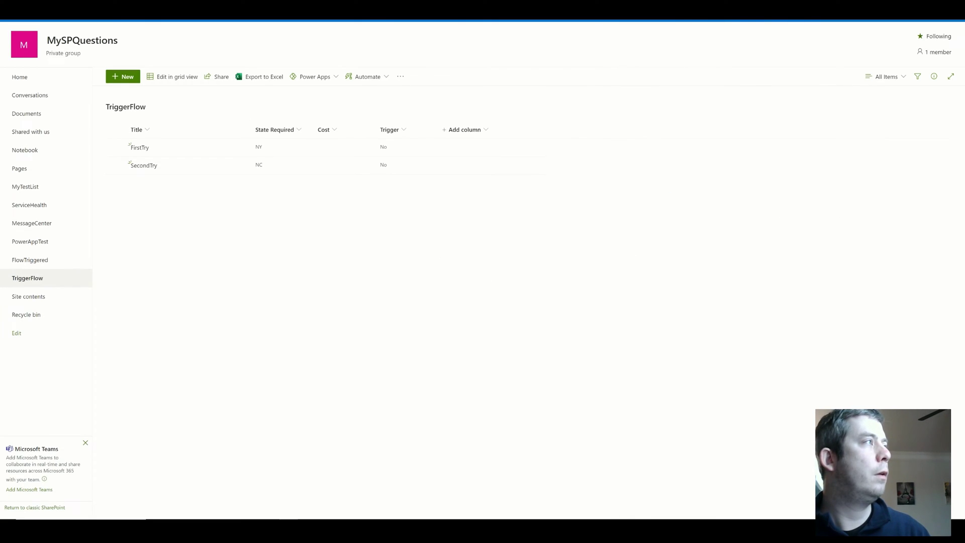
key("alt+Tab")
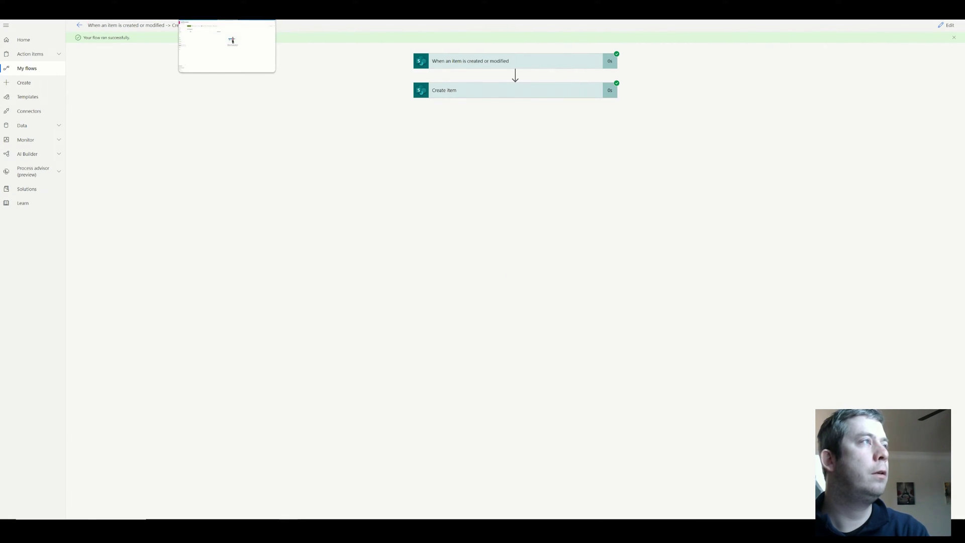
- Refresh the FlowTriggered list to confirm only SecondTry was copied
left_click(231, 38)
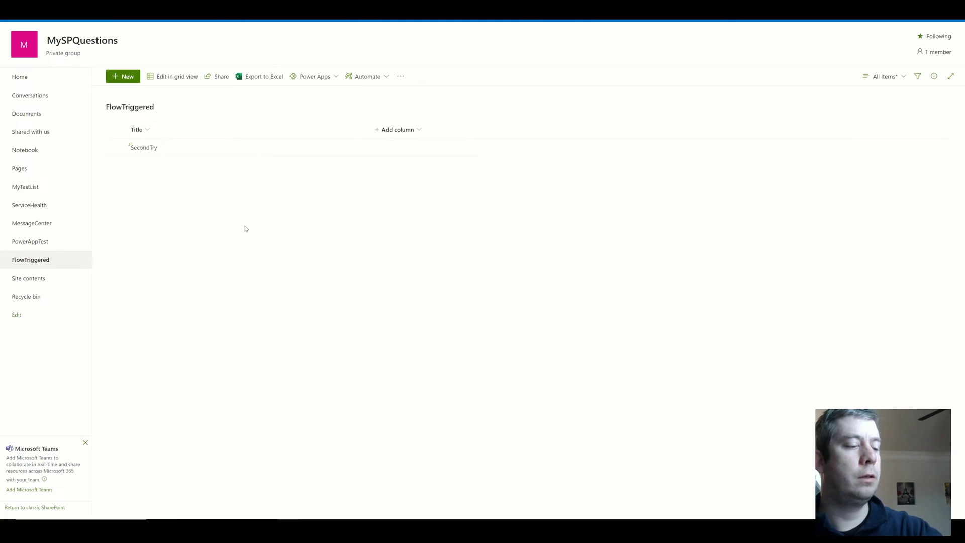
key("F5")
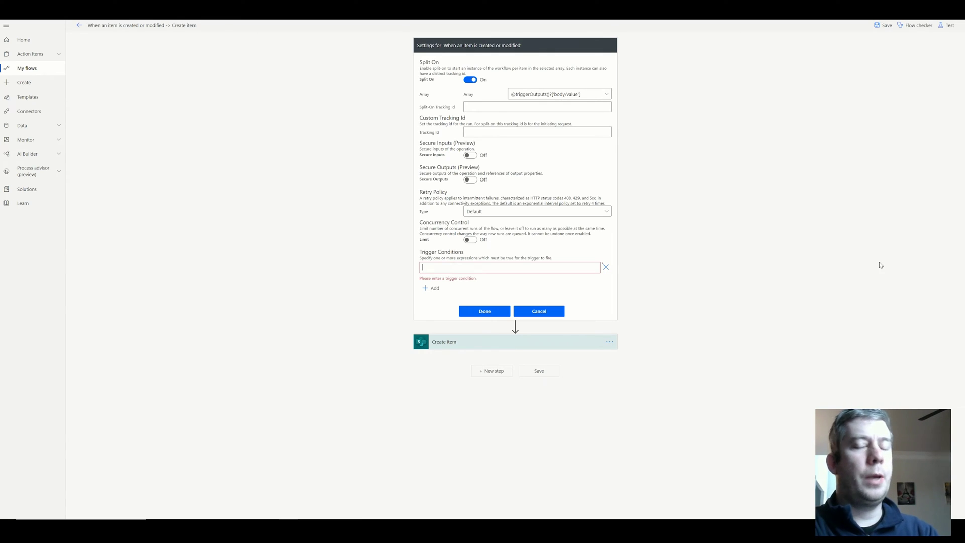
type("@equals")
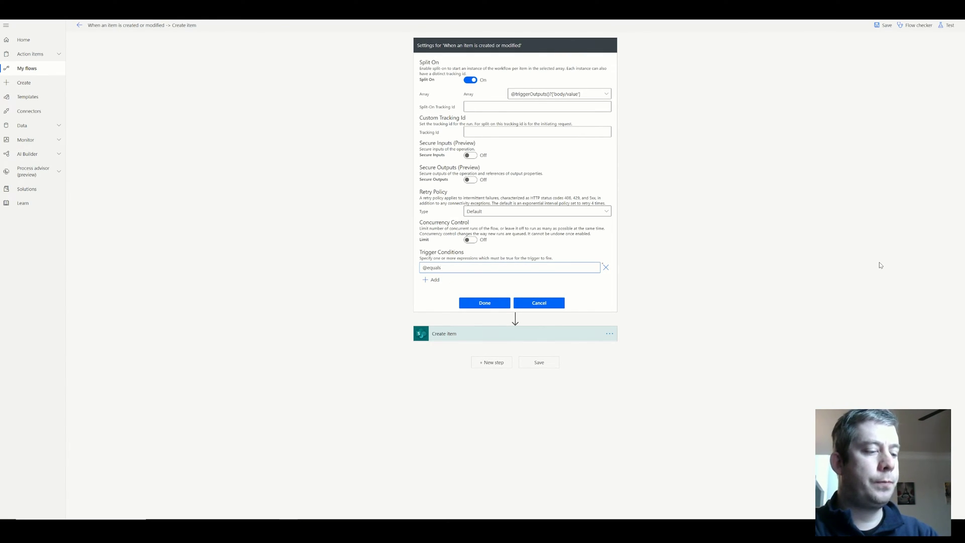
type("(trigger")
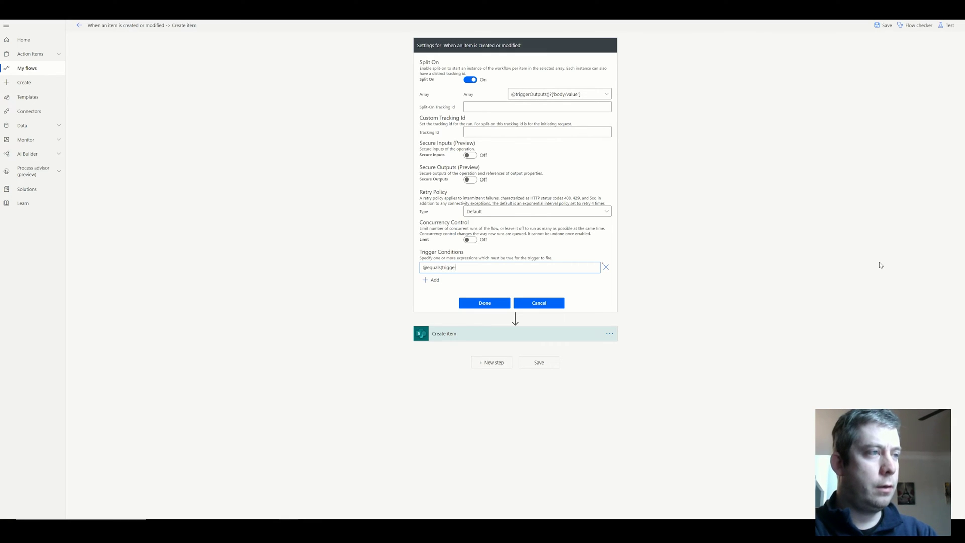
type("Body()?['Trigger'],true")
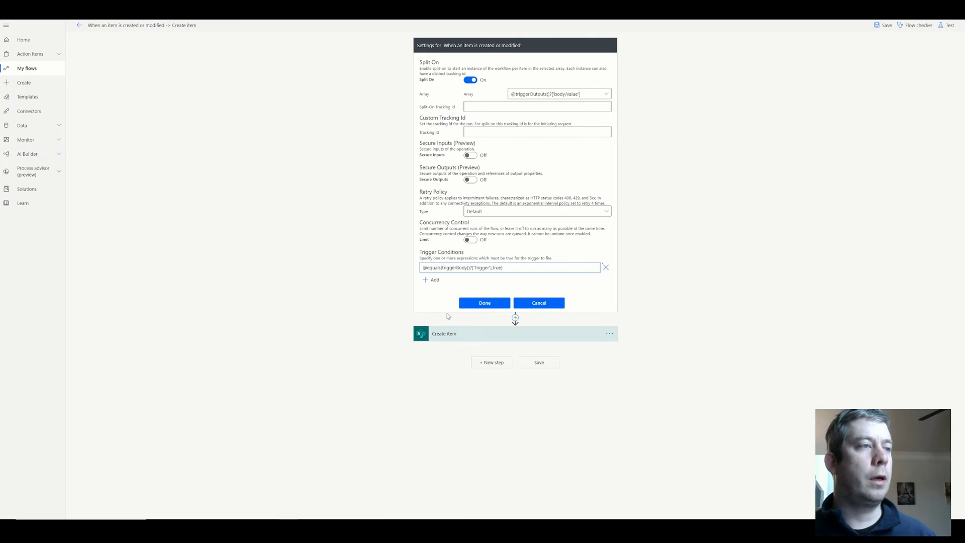
left_click(494, 303)
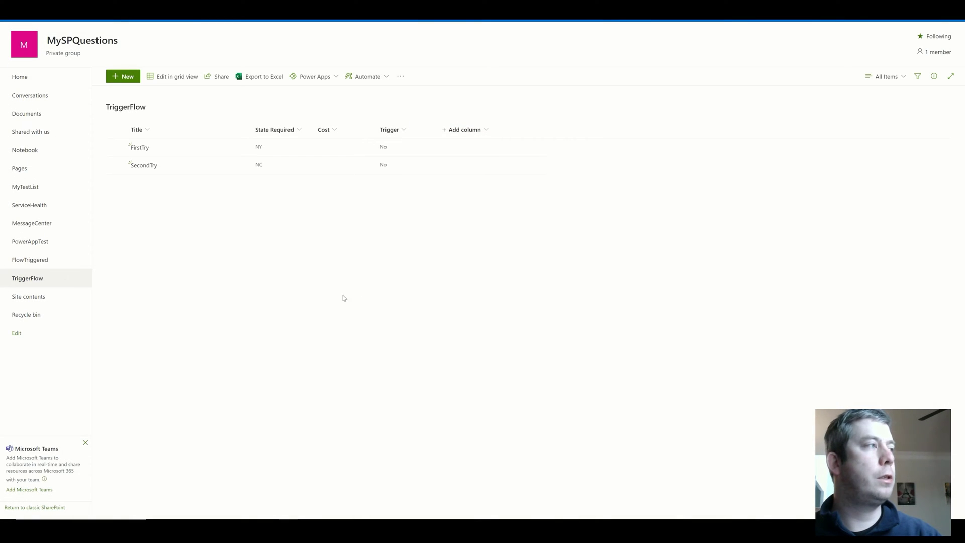
- Add TriggerFlow items False (Trigger No) and True (Trigger Yes), then check the test run
left_click(123, 76)
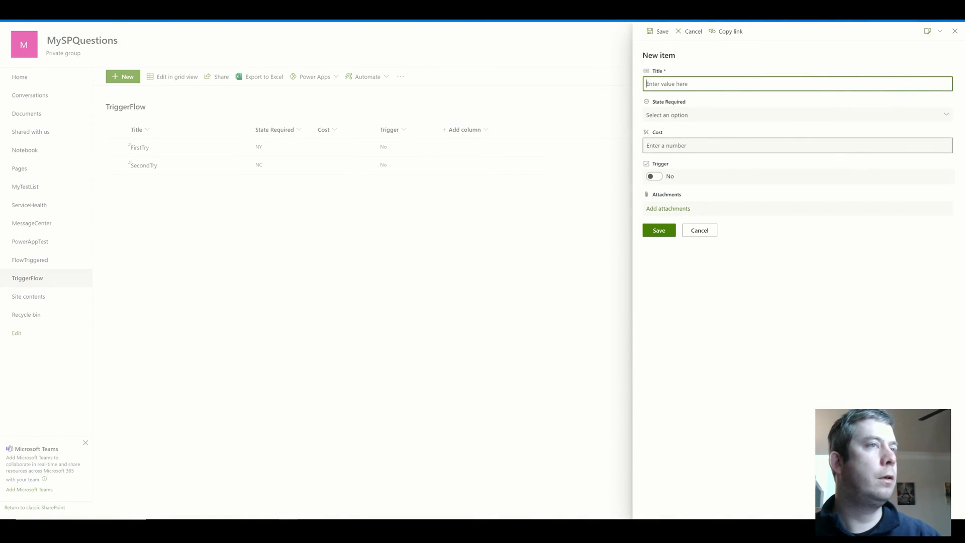
type("False")
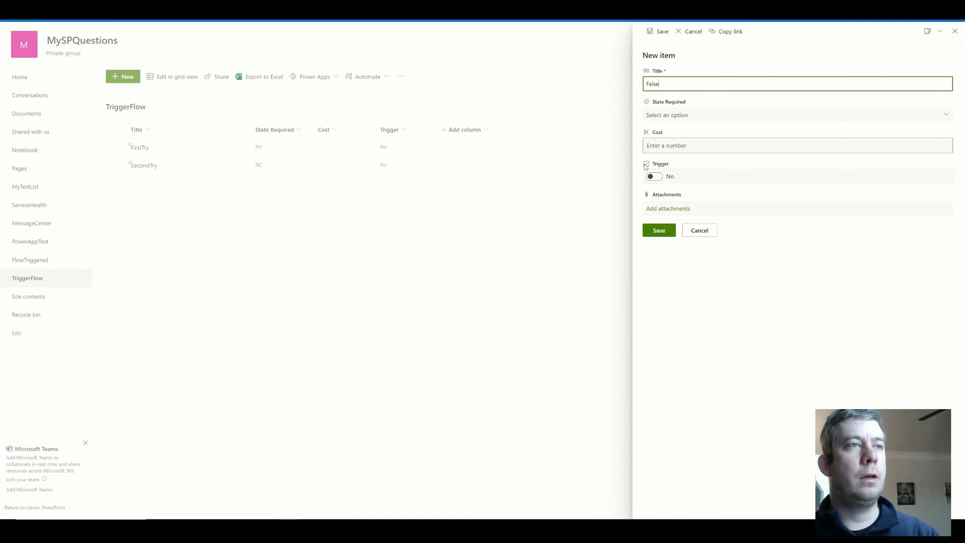
left_click(659, 230)
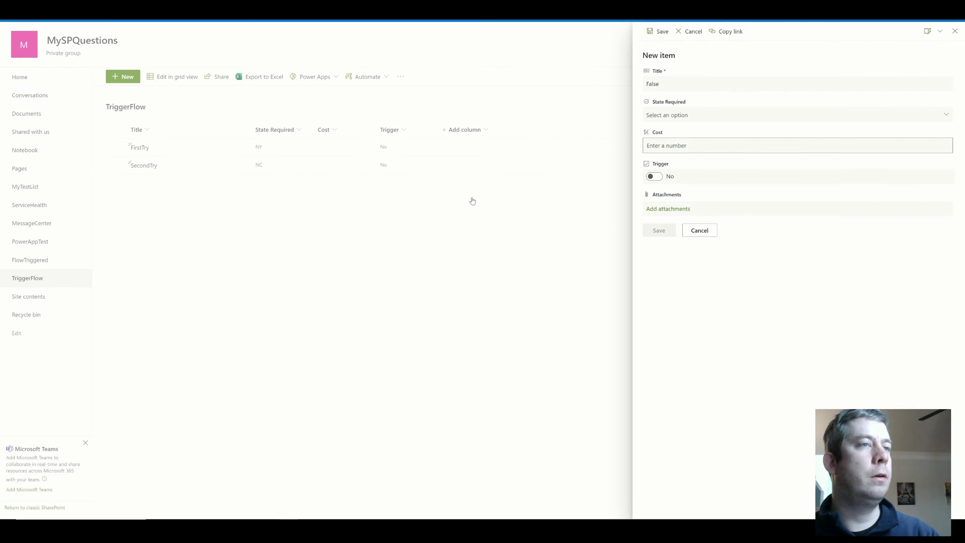
left_click(118, 77)
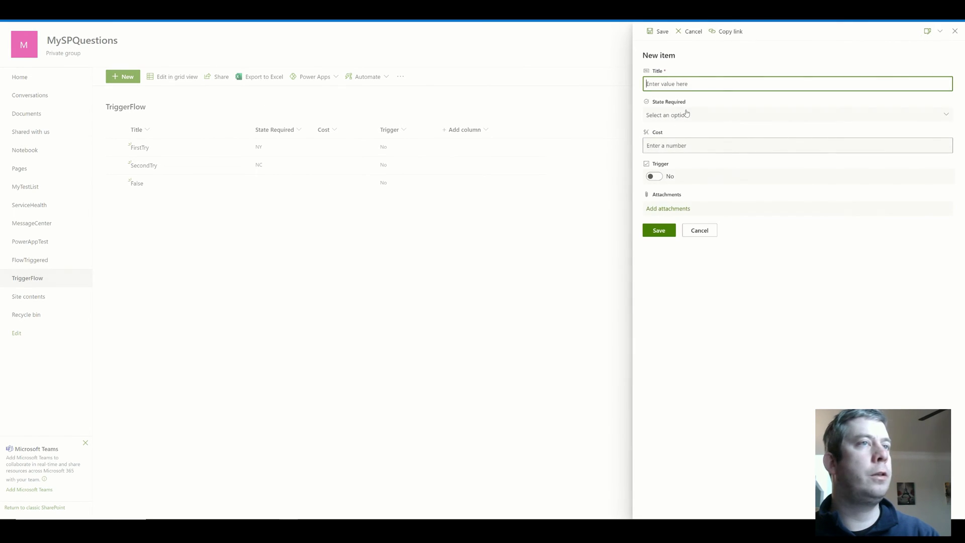
type("True")
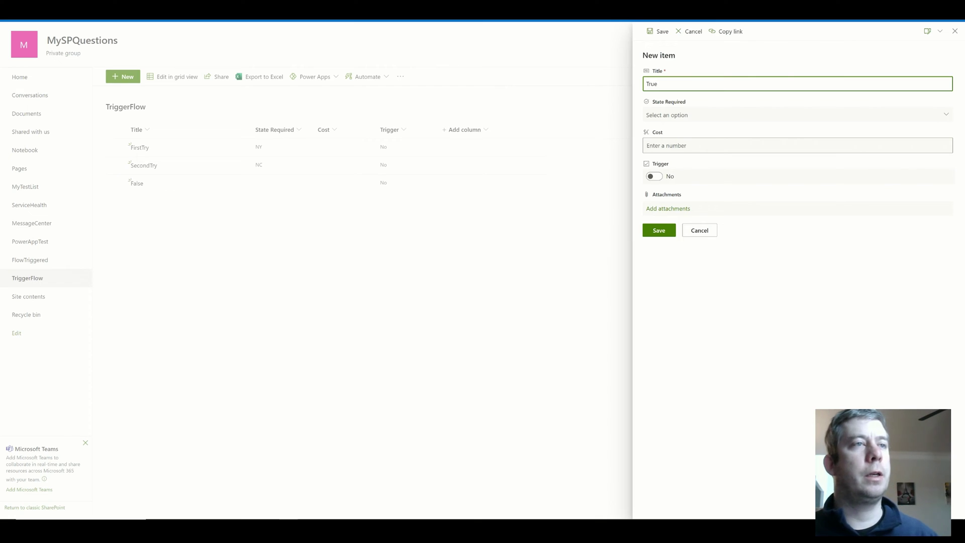
left_click(655, 177)
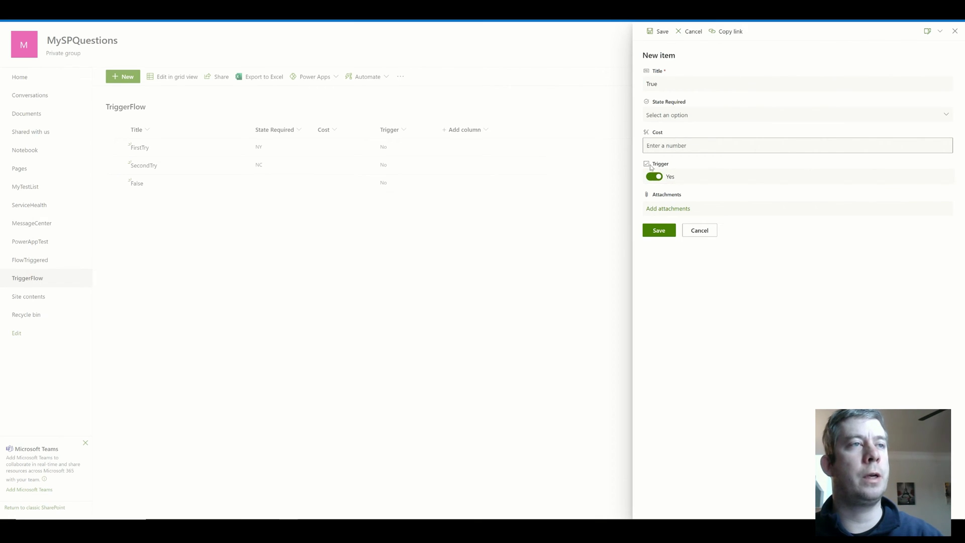
left_click(656, 232)
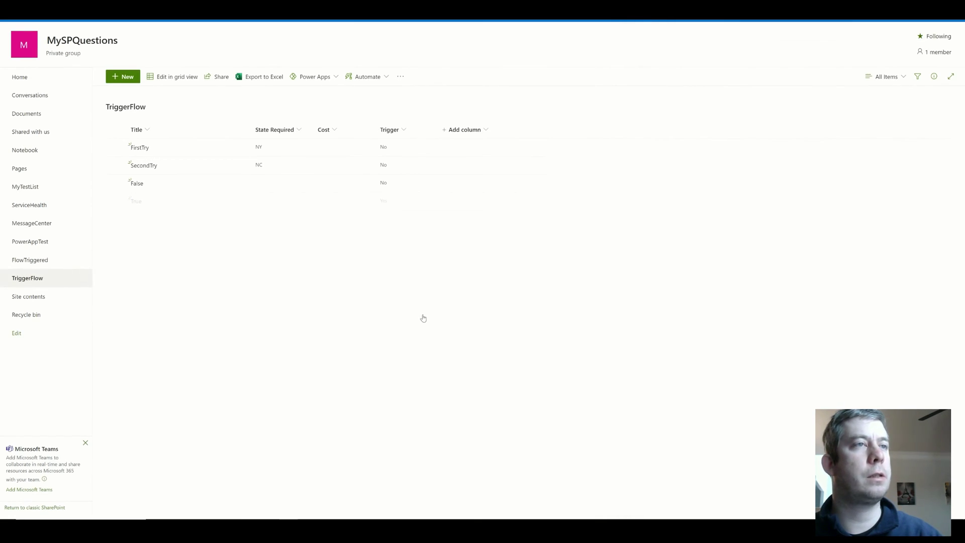
key("alt+Tab")
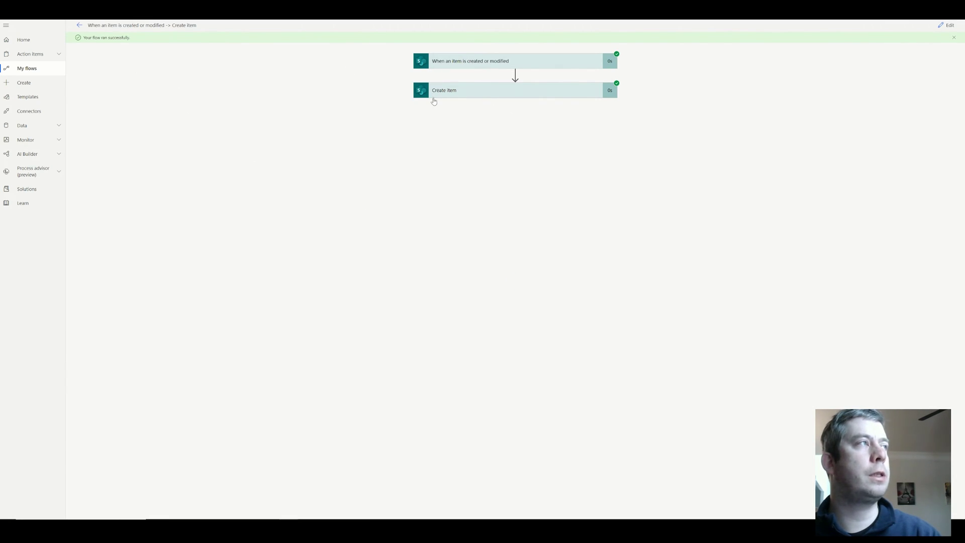
key("ctrl+Tab")
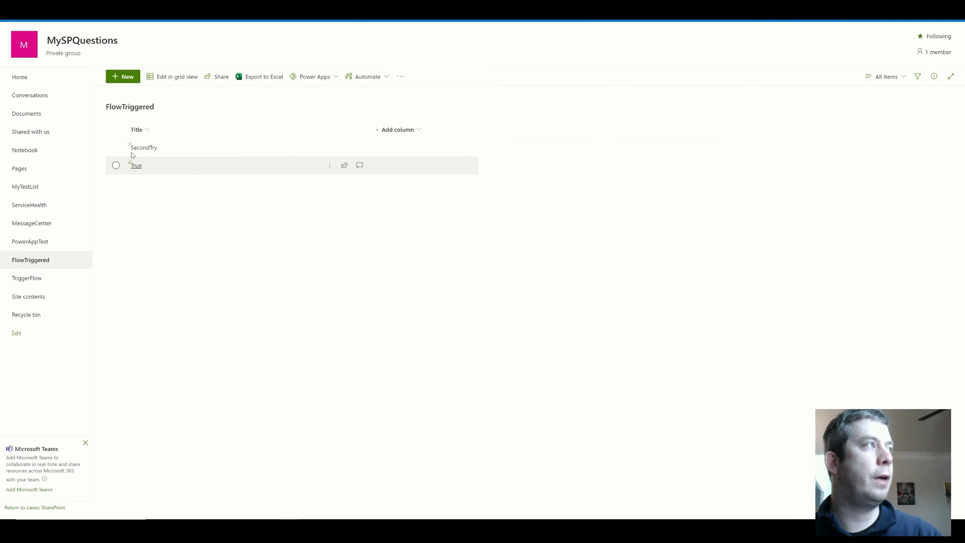
mouse_move(137, 10)
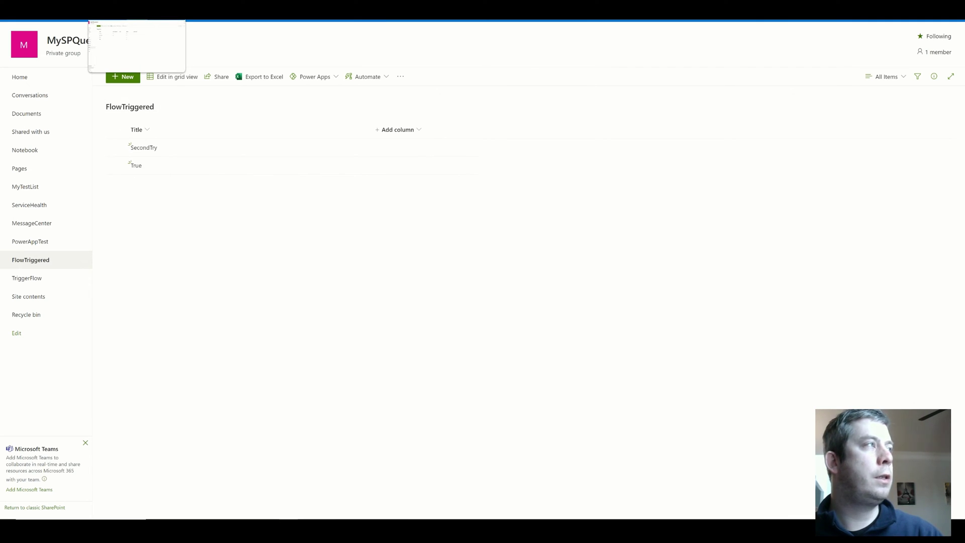
- Leave the run results, edit the flow, and open the trigger's settings
left_click(48, 43)
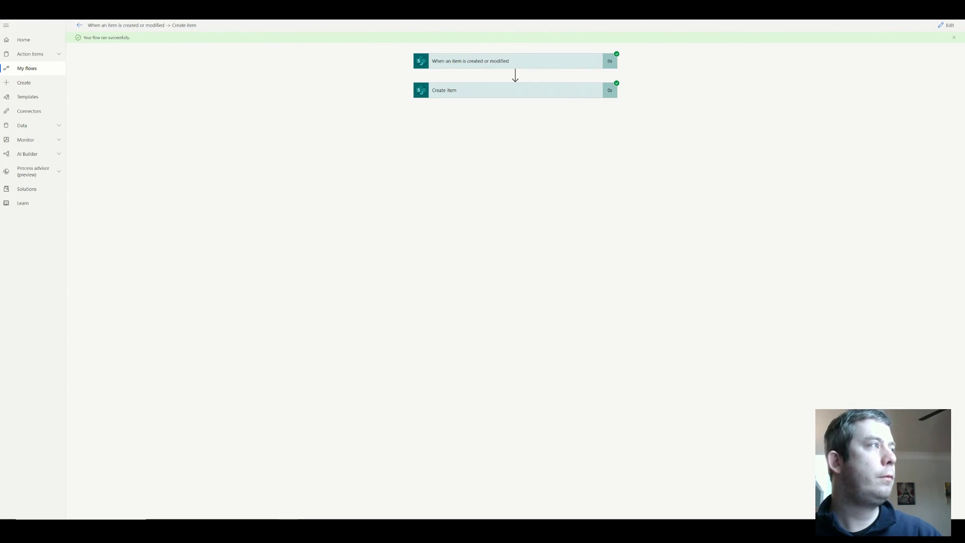
left_click(947, 25)
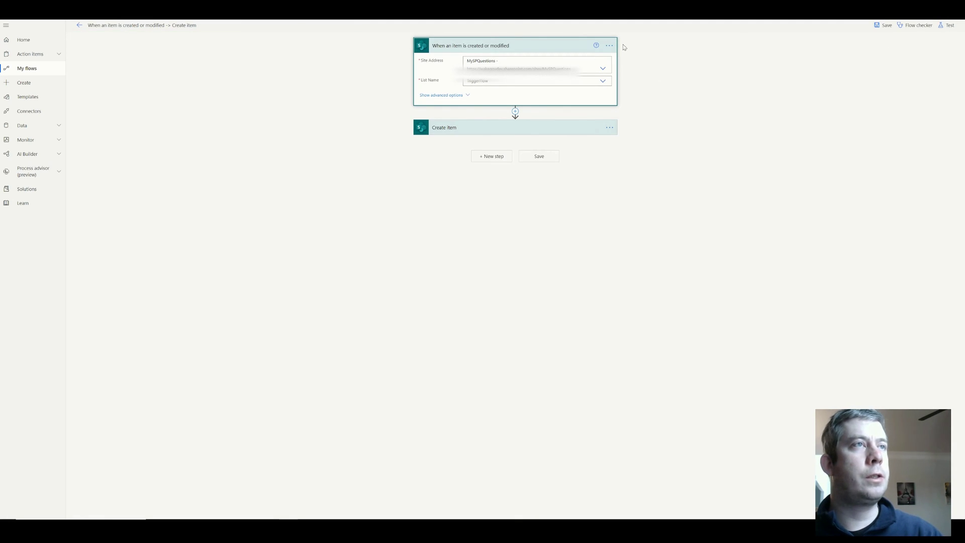
left_click(615, 47)
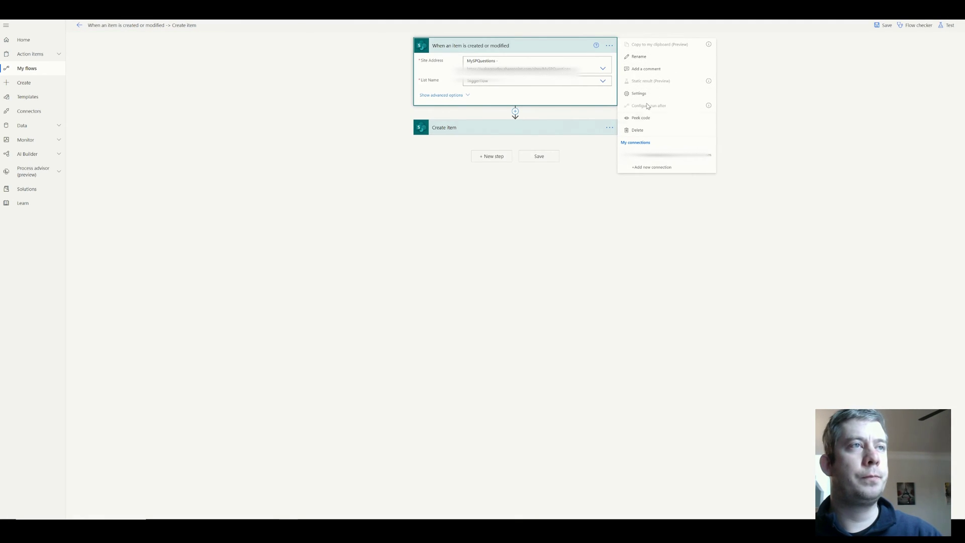
left_click(620, 114)
left_click_drag(504, 268, 422, 268)
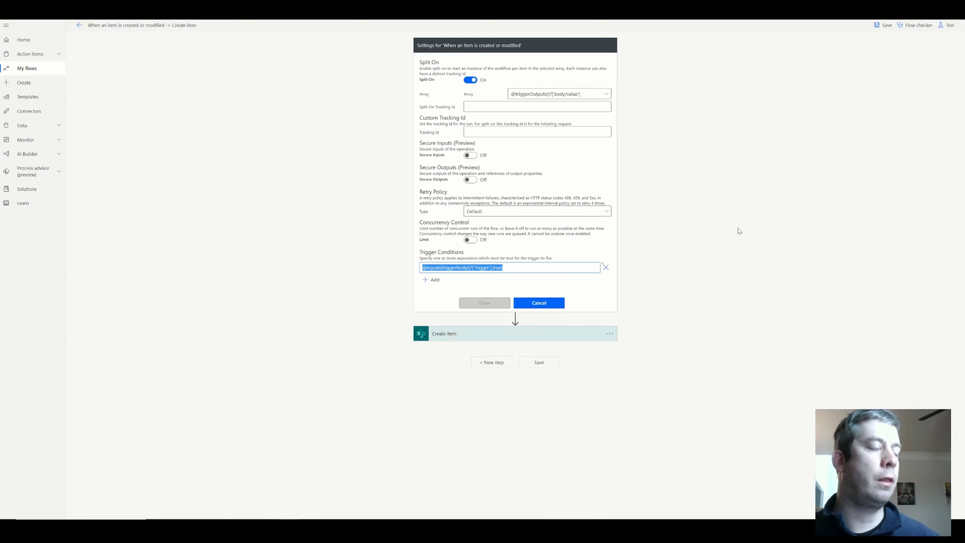
type("@g")
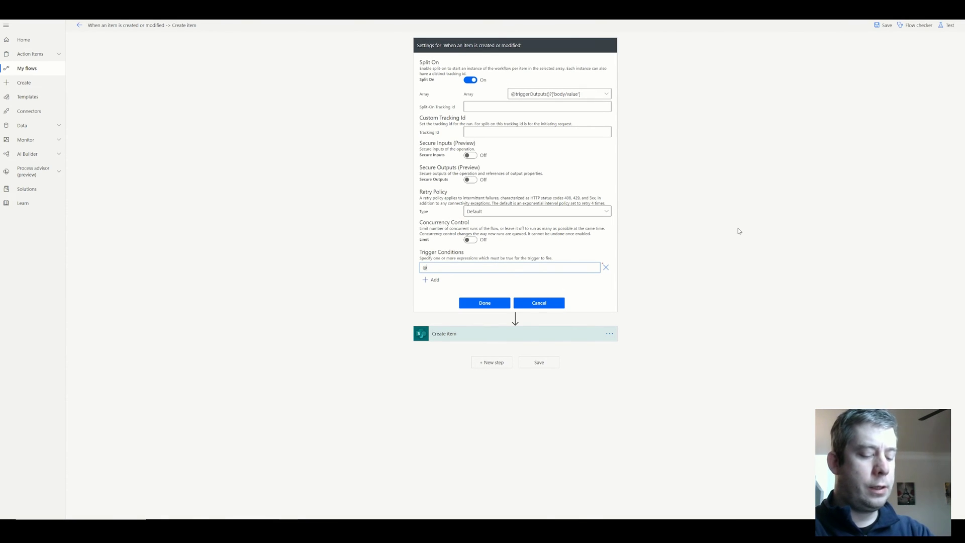
type("reater")
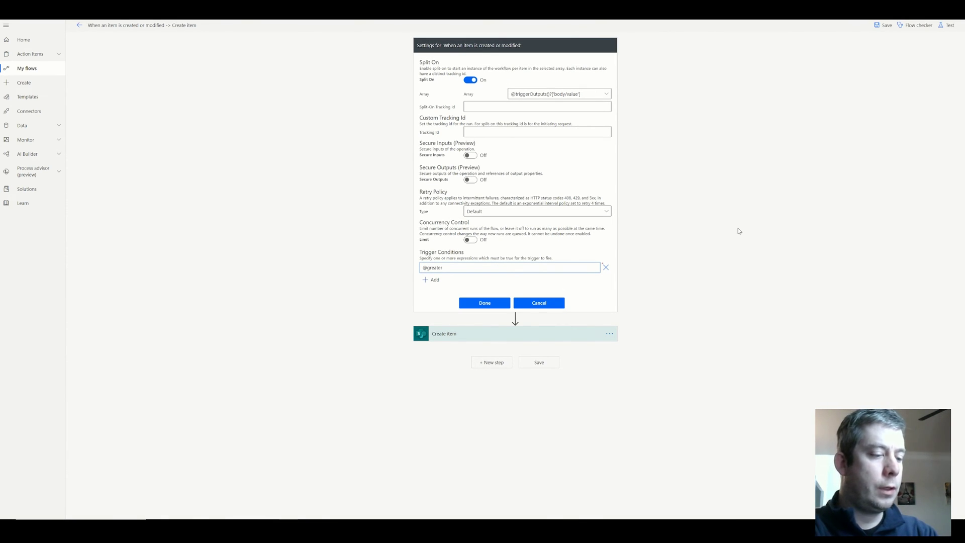
type("(triggerBody()?")
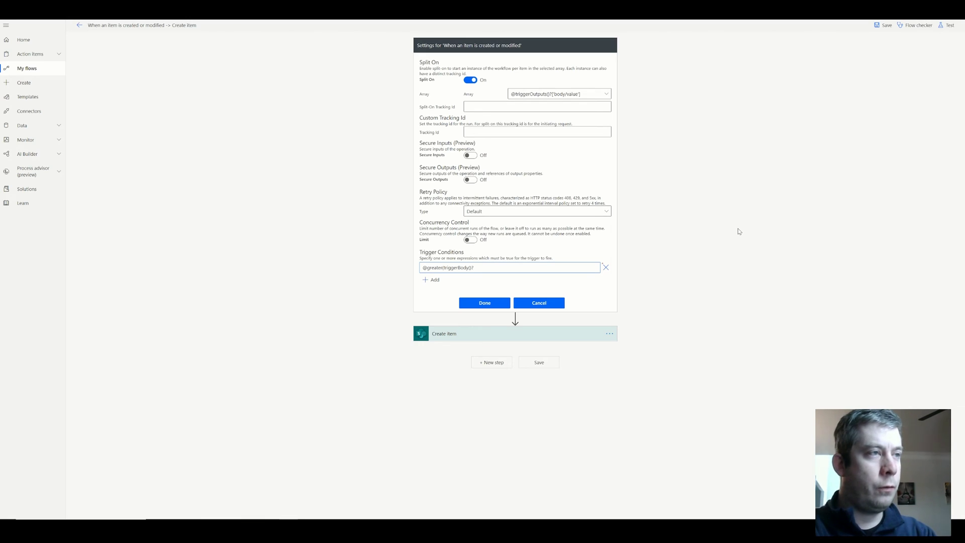
type("['")
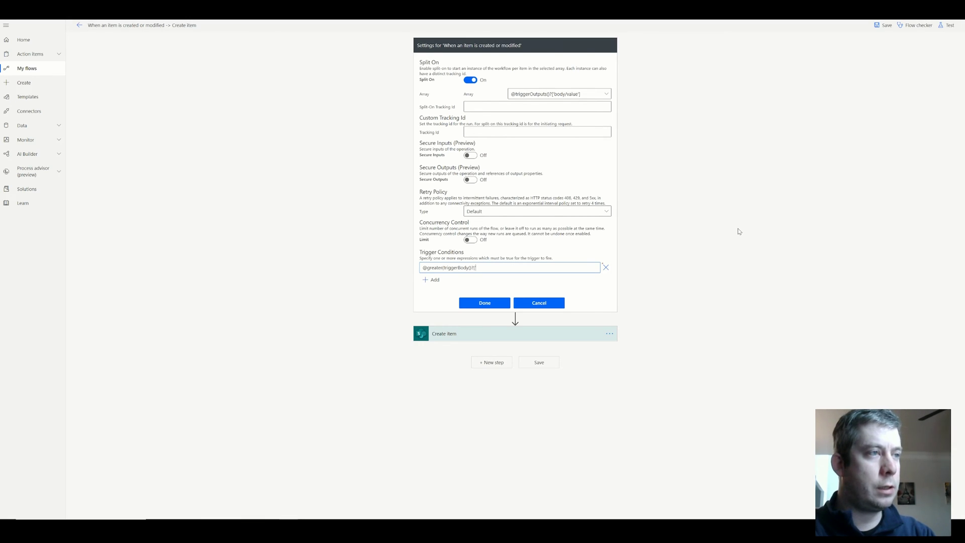
type("Cost'],")
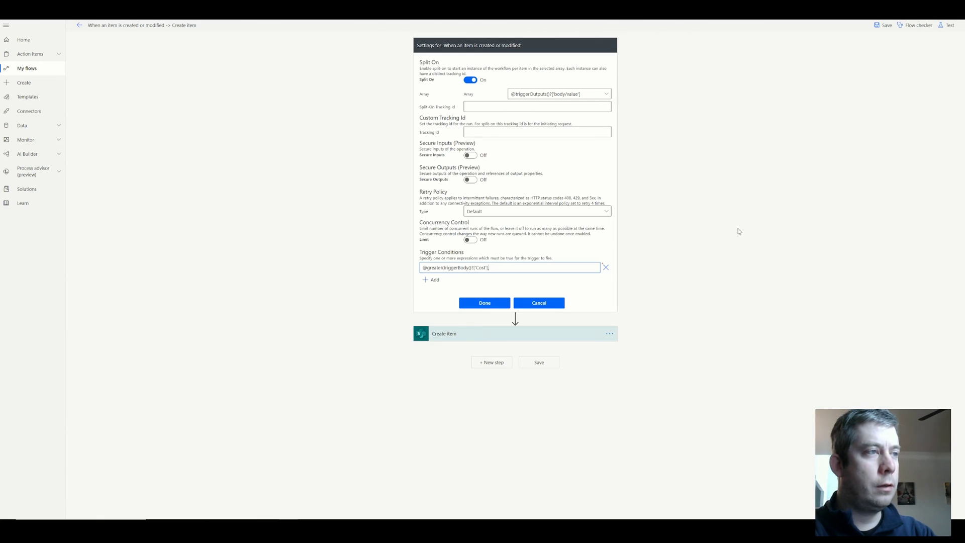
type("1000")
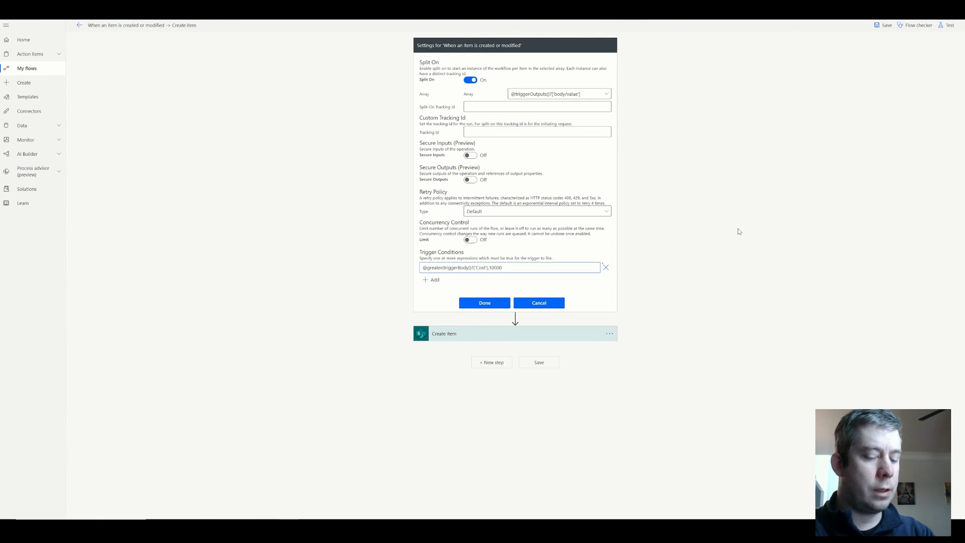
type("0)")
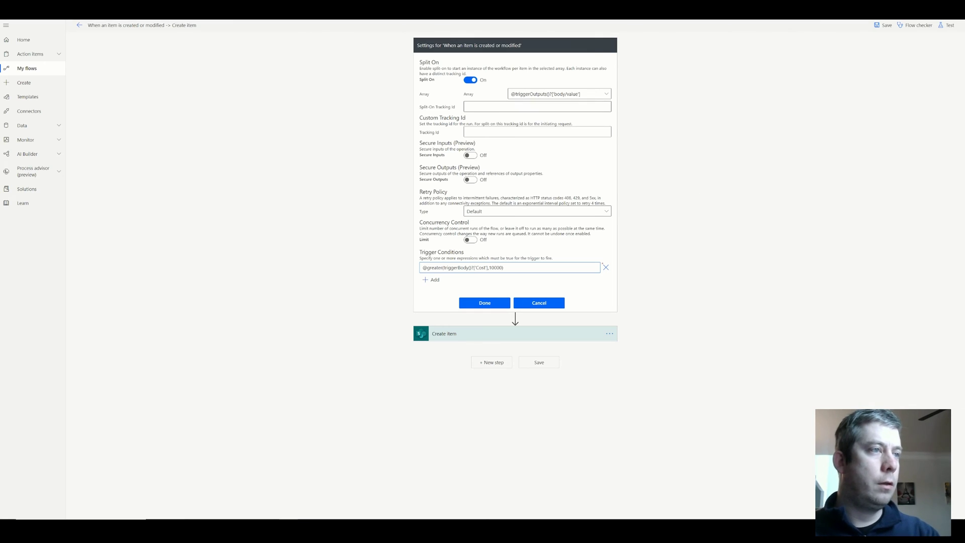
- Apply the condition, save the flow, start a manual test, then go to the TriggerFlow list
left_click(473, 305)
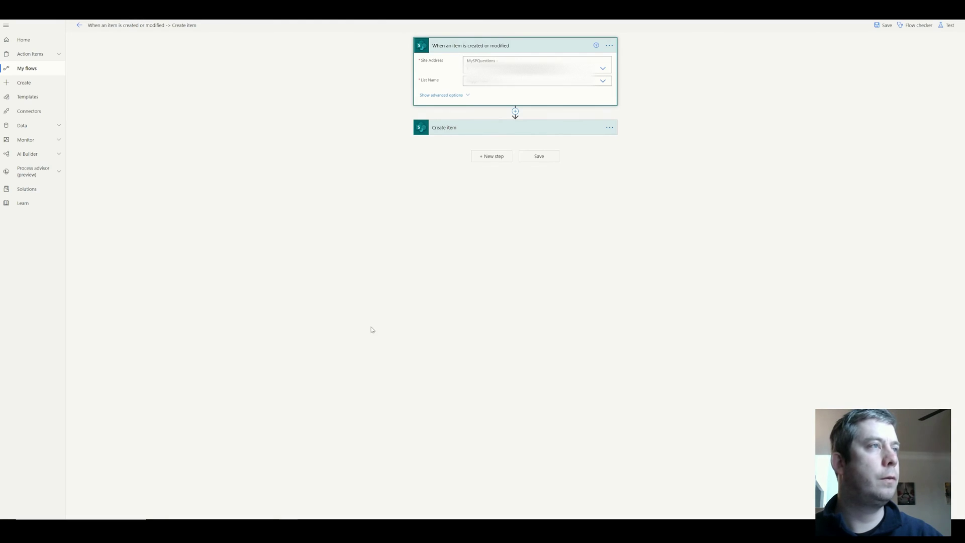
left_click(540, 161)
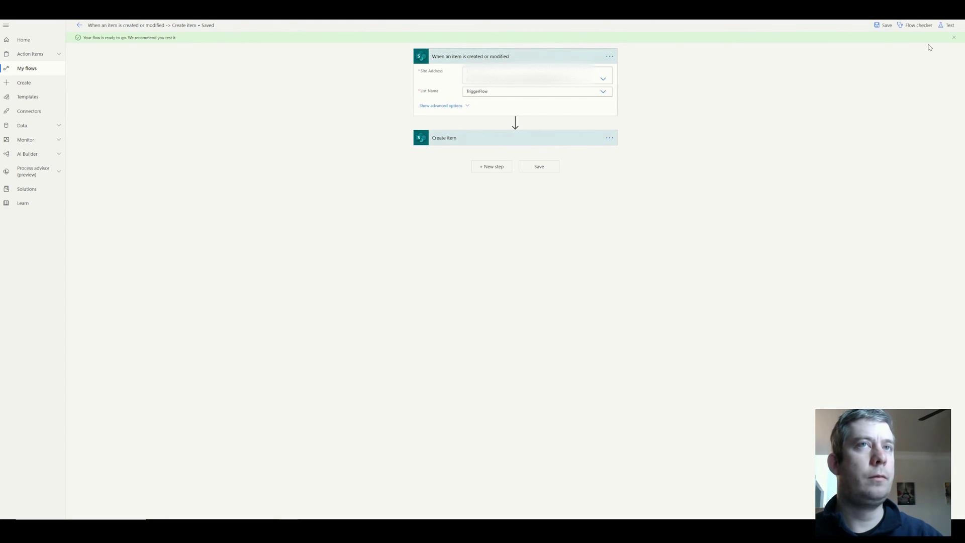
left_click(948, 25)
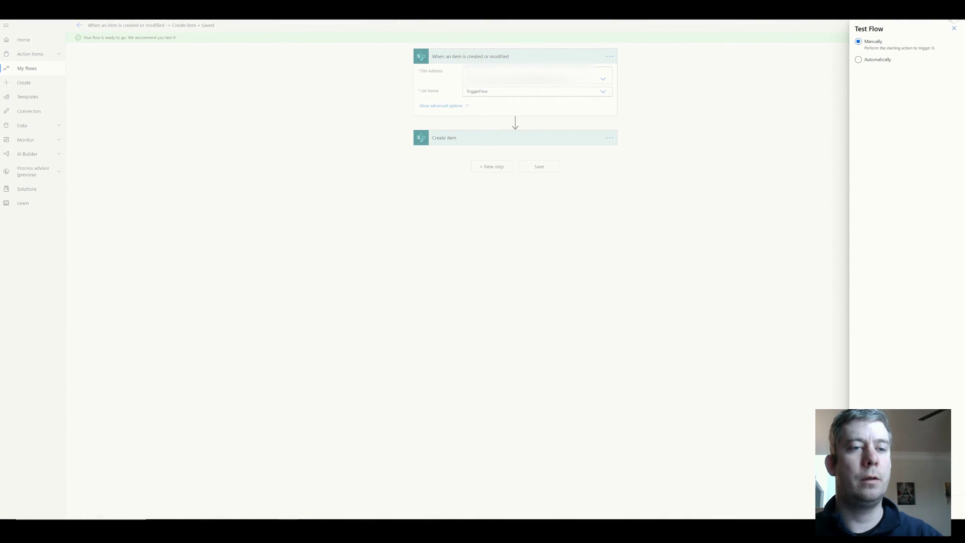
left_click(954, 28)
left_click(176, 10)
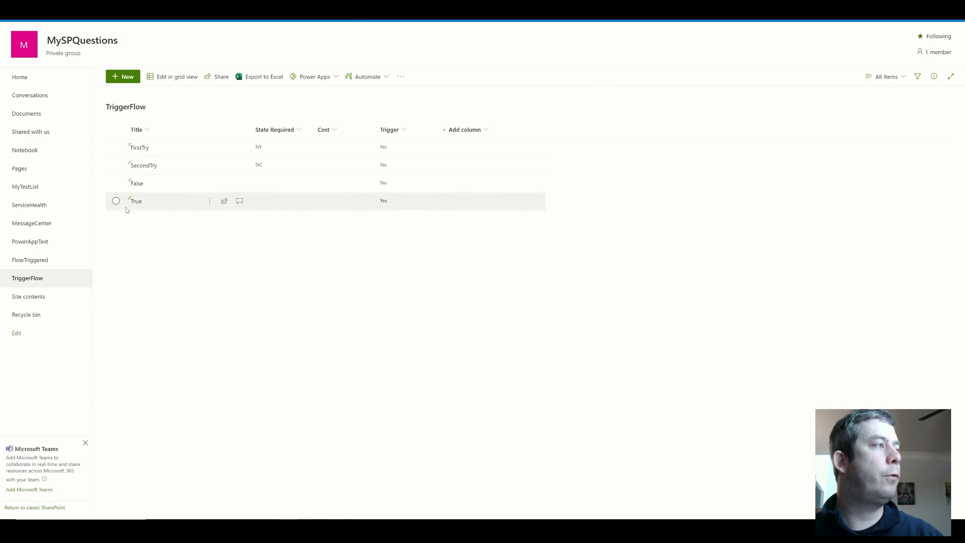
- Add a list item GreaterThan10000 with Cost 10001
left_click(125, 78)
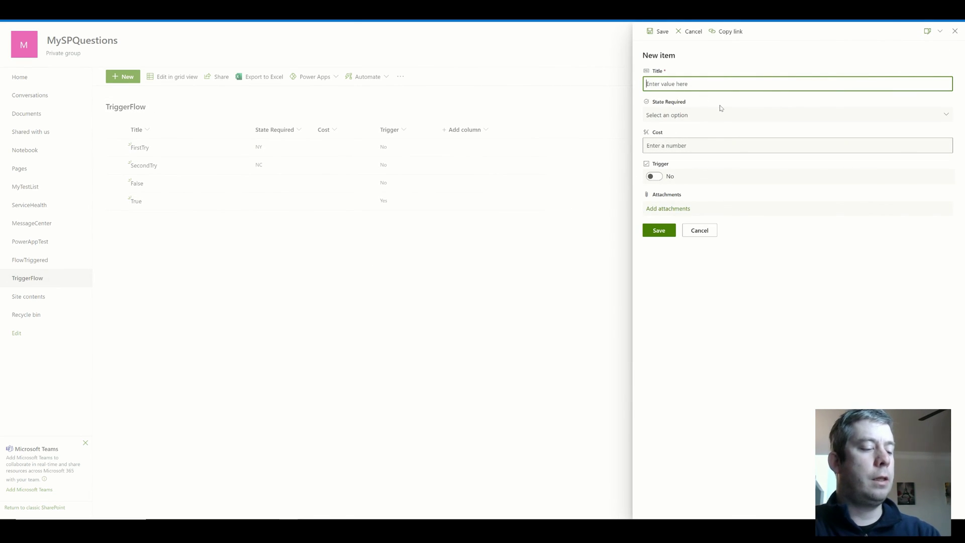
type("GreaterTha")
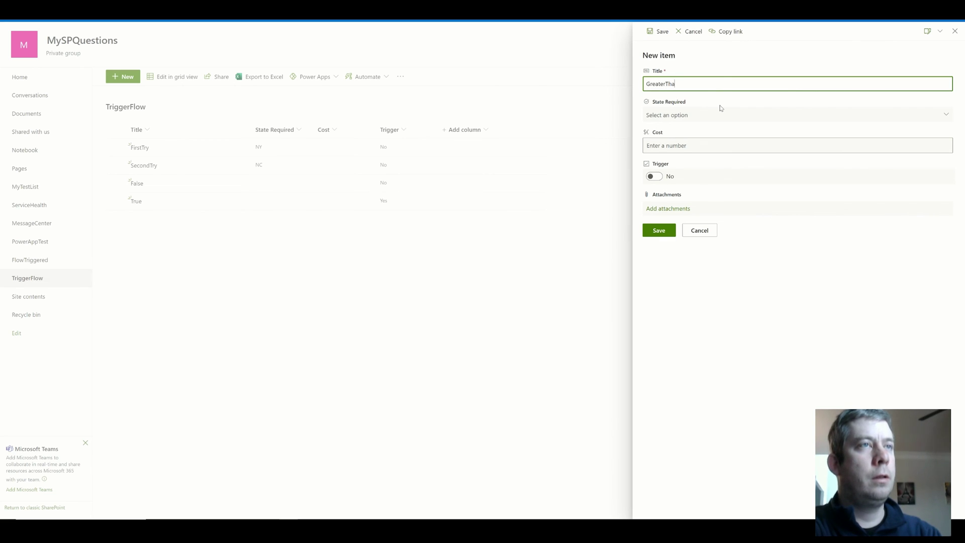
type("n10000")
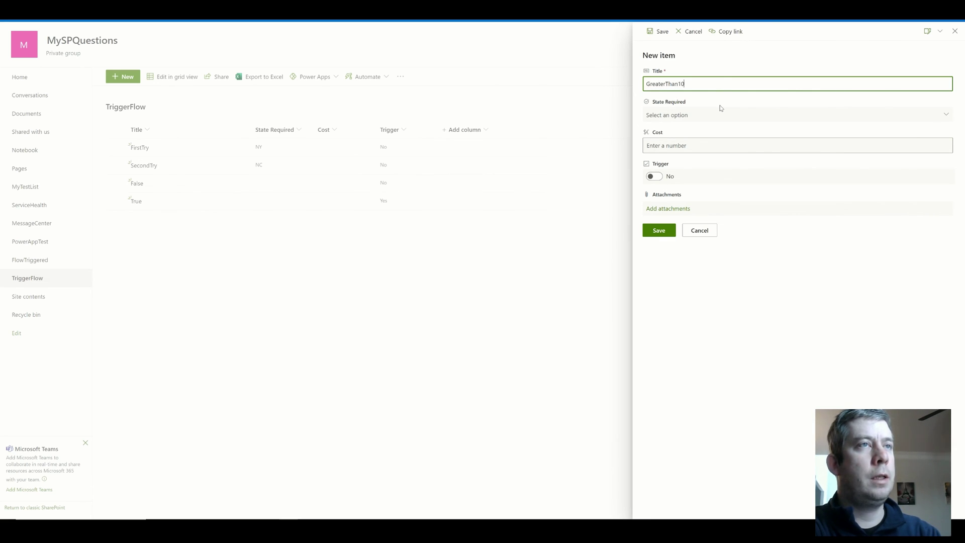
left_click(679, 146)
type("100001")
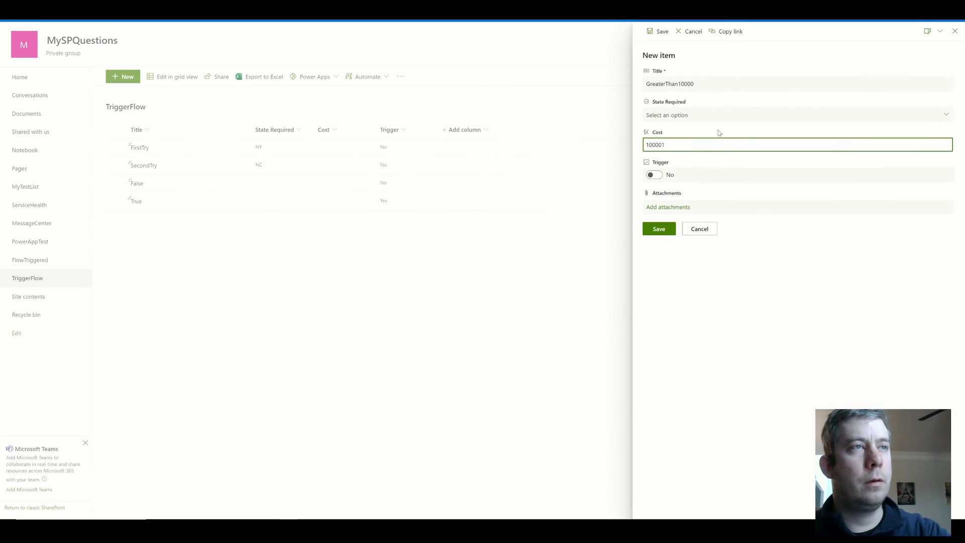
key("Left")
key("BackSpace")
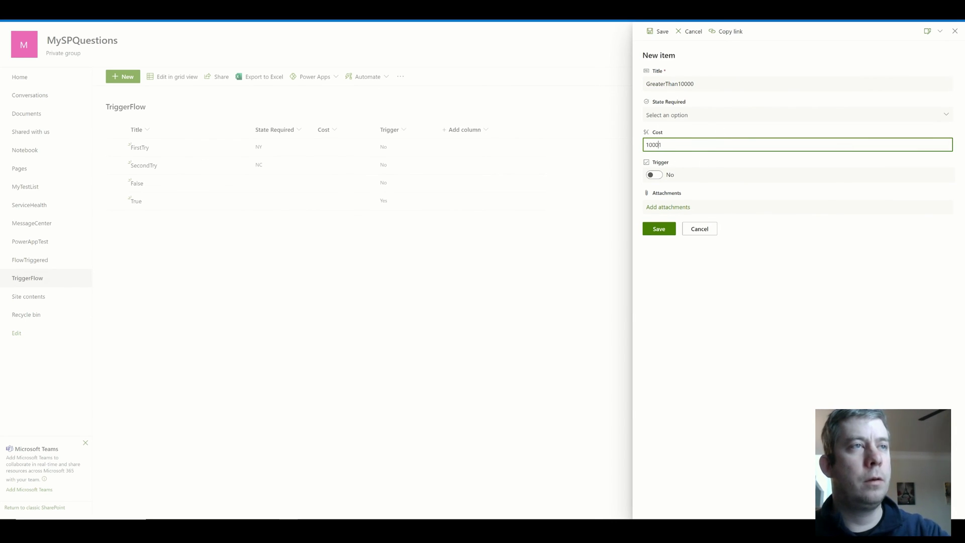
left_click(659, 230)
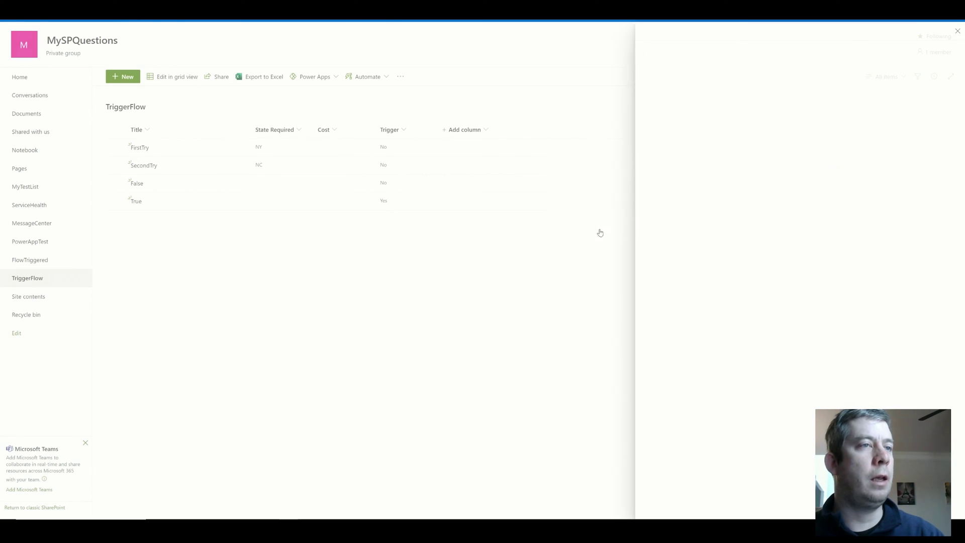
- Add a list item LessThan10000 with Cost 555, then check the flow's test run
left_click(133, 80)
type("L")
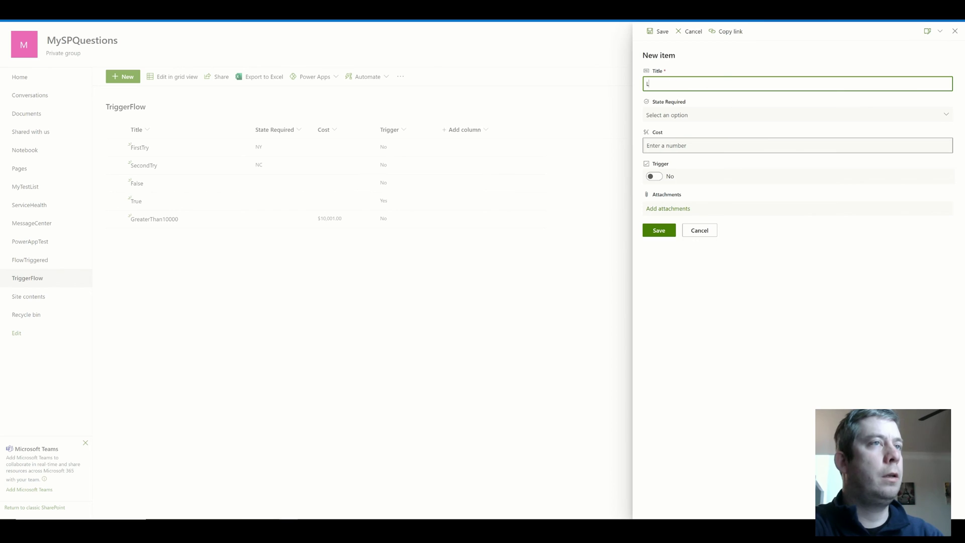
type("essThan1000")
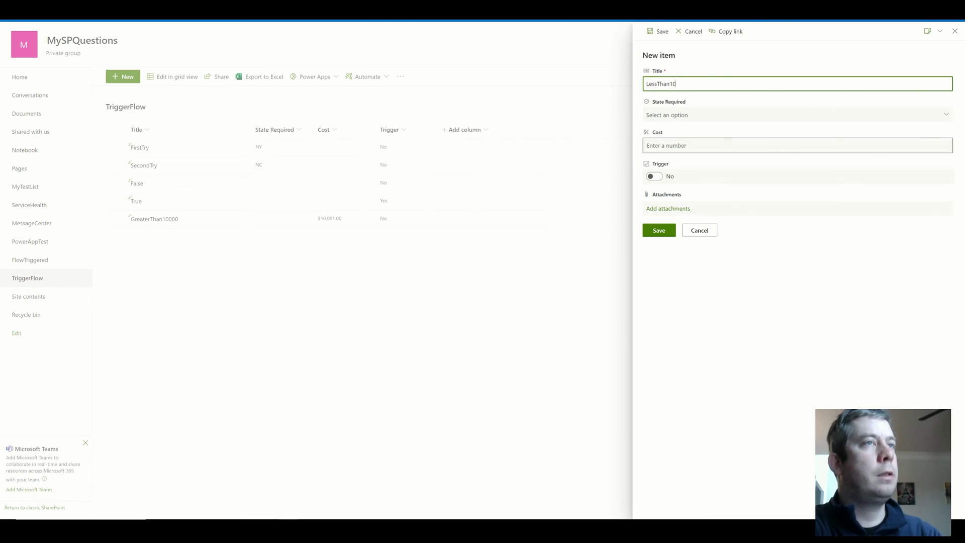
key("Tab")
key("Tab")
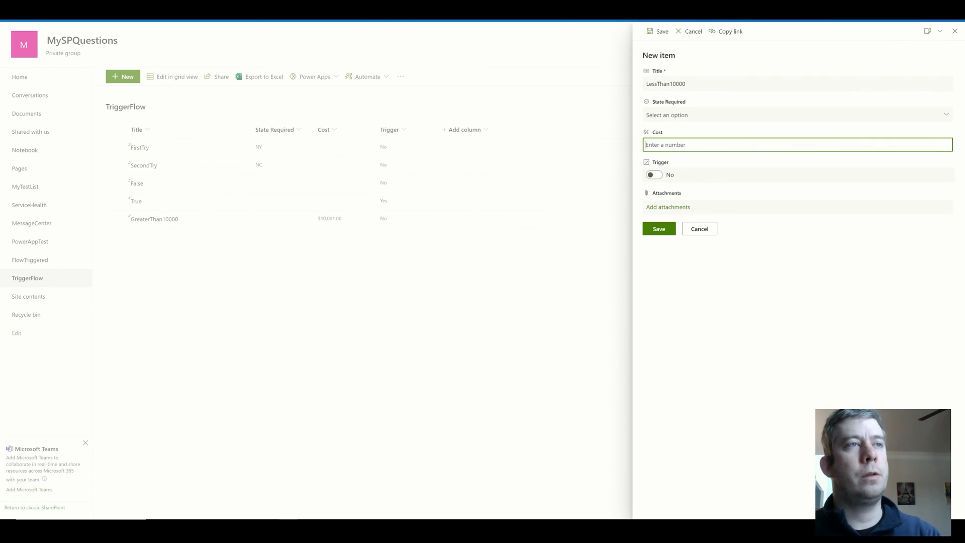
type("555")
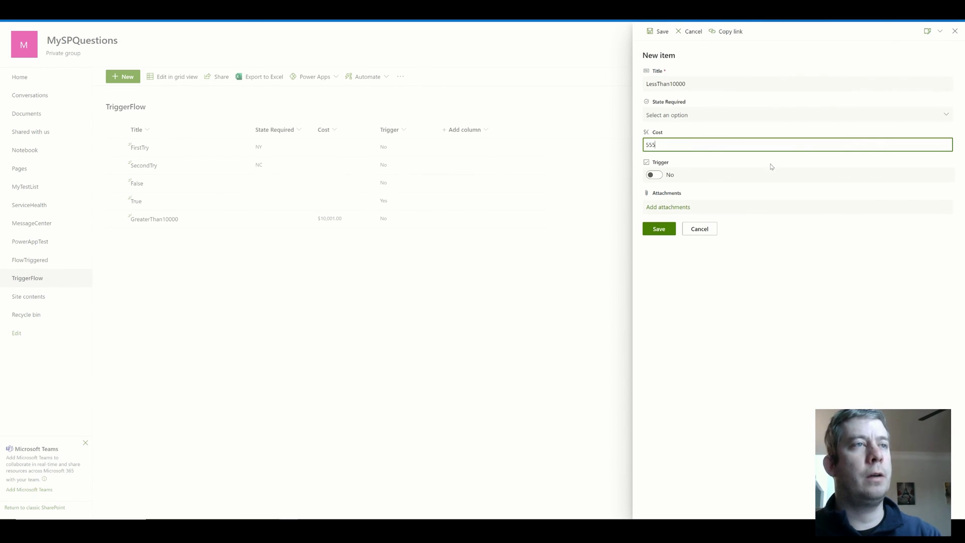
left_click(658, 230)
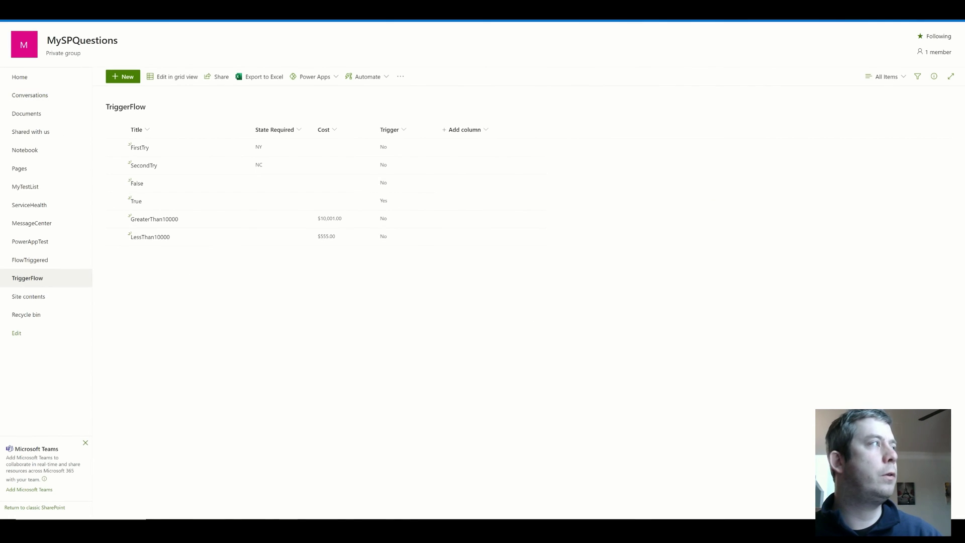
key("alt+Tab")
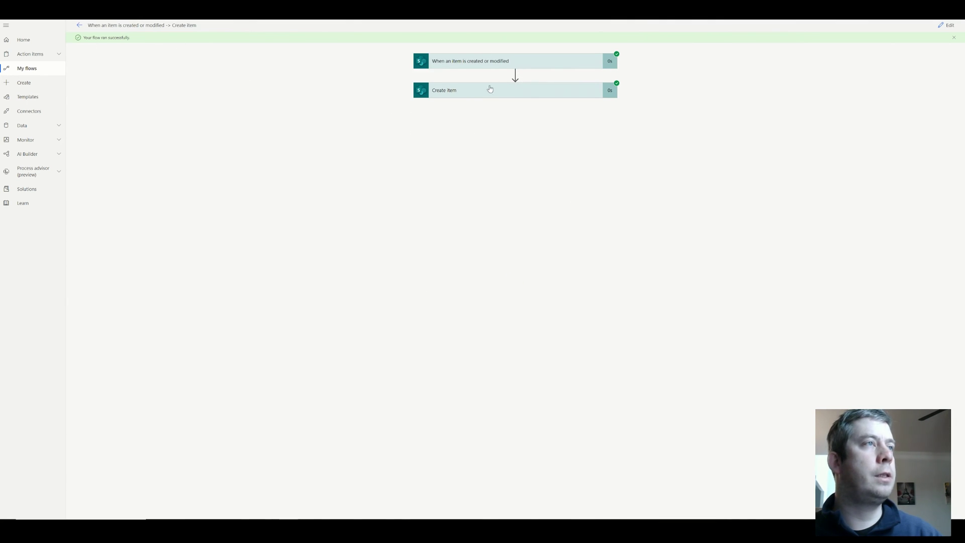
- Check the FlowTriggered list, where only the GreaterThan10000 item was added
key("alt+Tab")
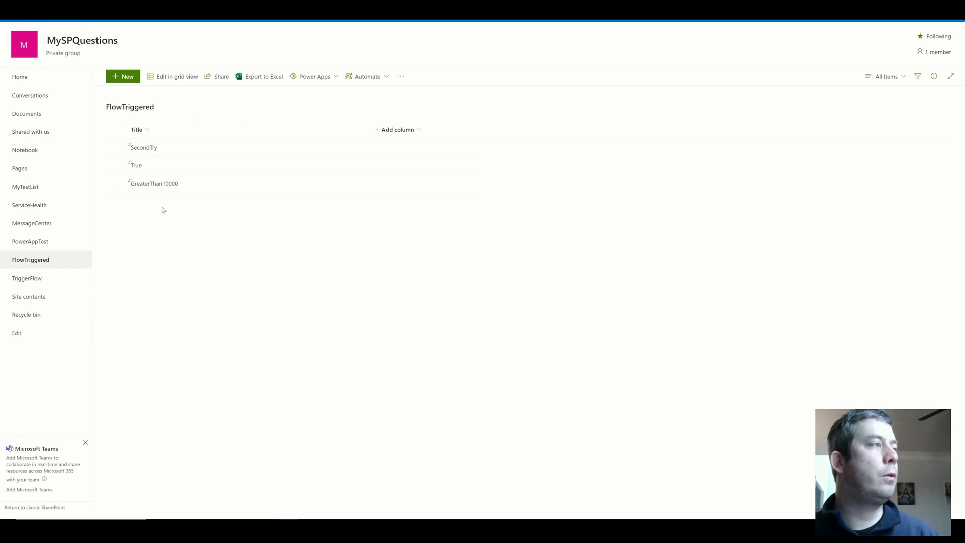
key("F5")
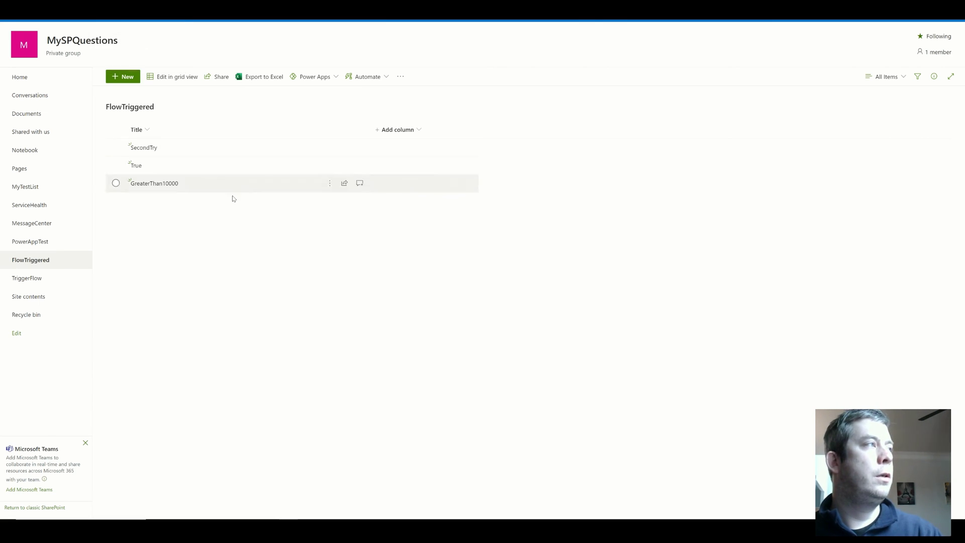
left_click(27, 278)
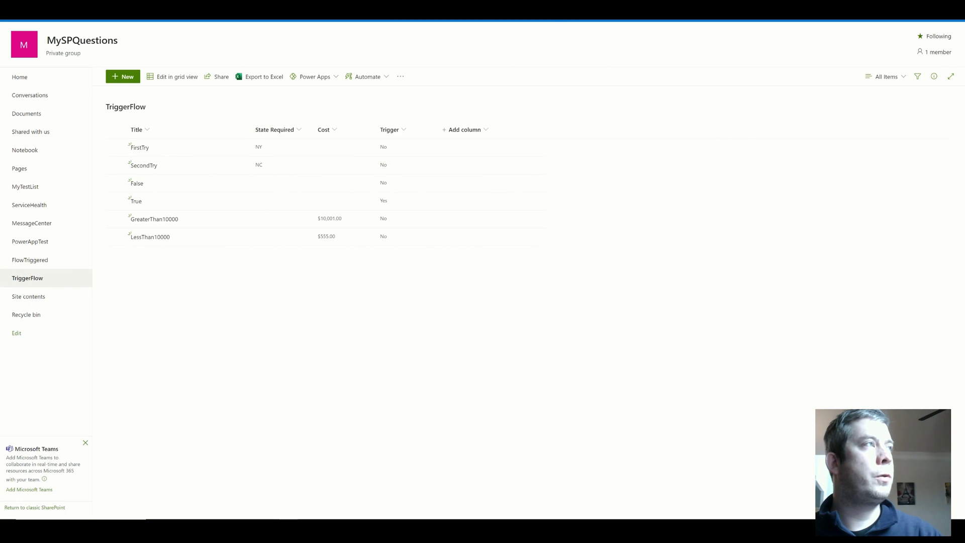
key("alt+Left")
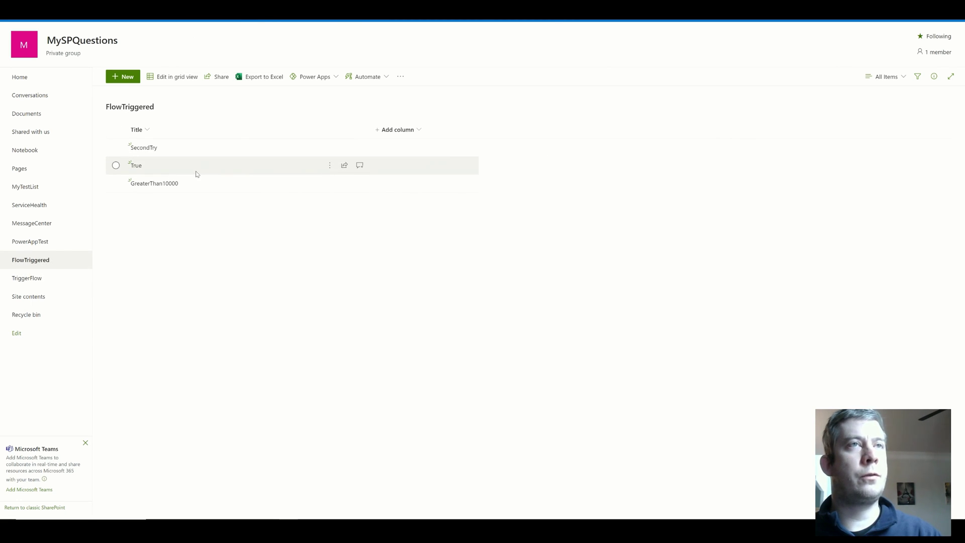